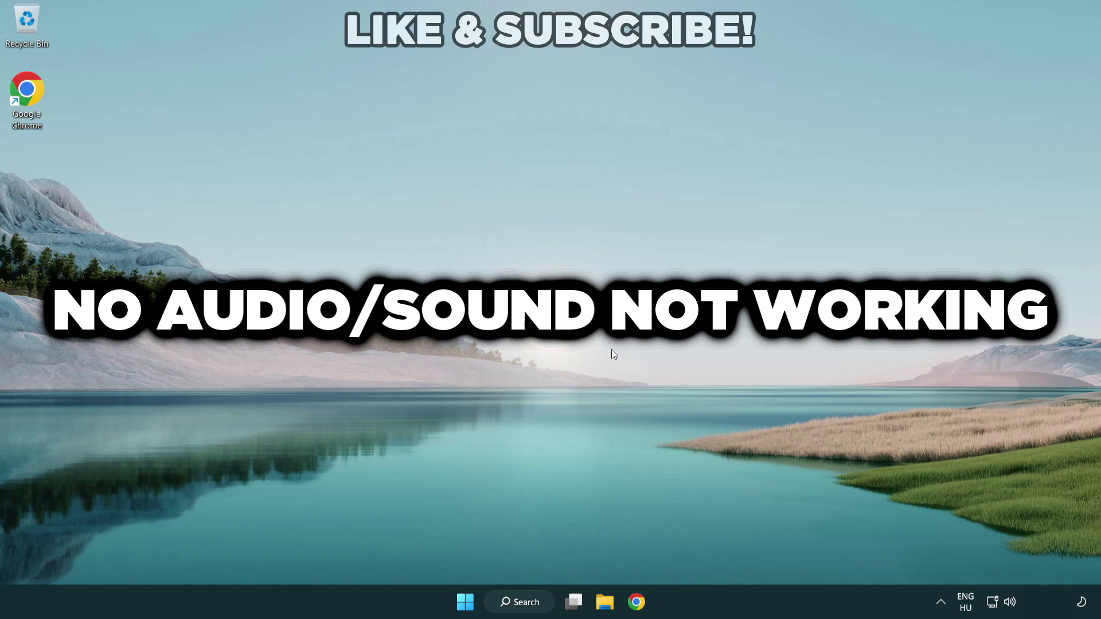
Switch the audio output from CABLE Input to Speakers (High Definition Audio Device) in quick settings
{"action": "left_click", "coordinate": [1010, 605]}
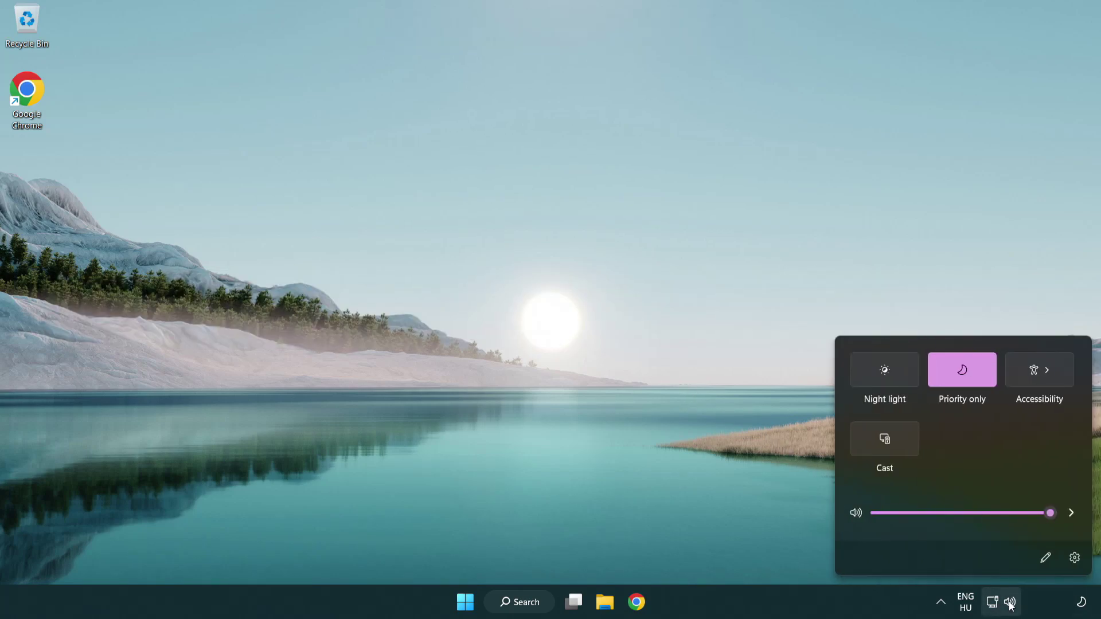
{"action": "left_click", "coordinate": [1071, 515]}
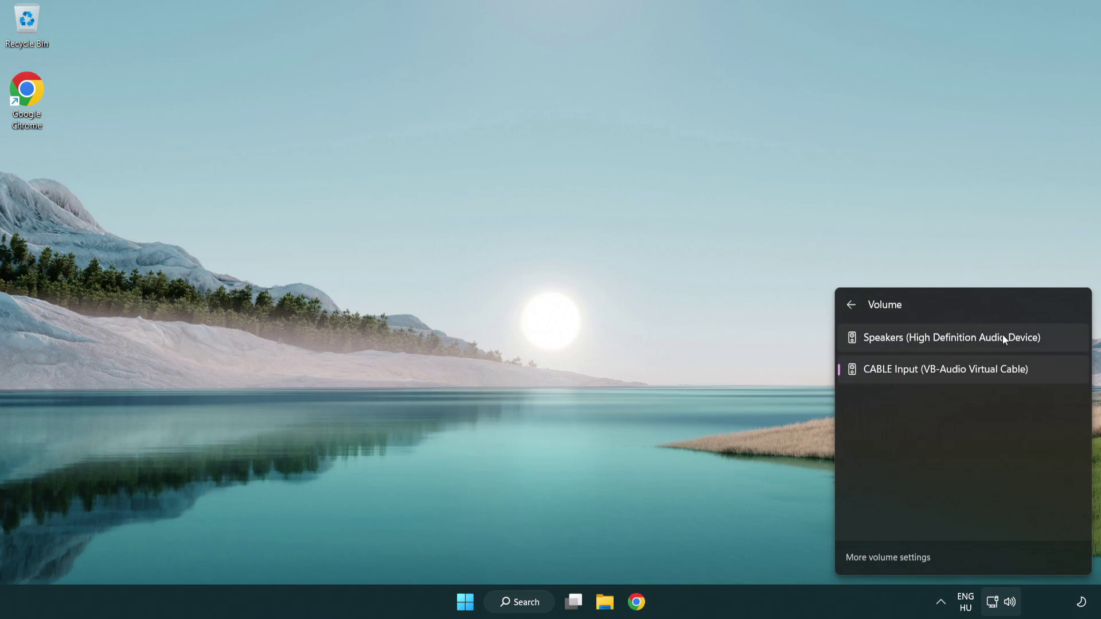
{"action": "left_click", "coordinate": [1057, 343]}
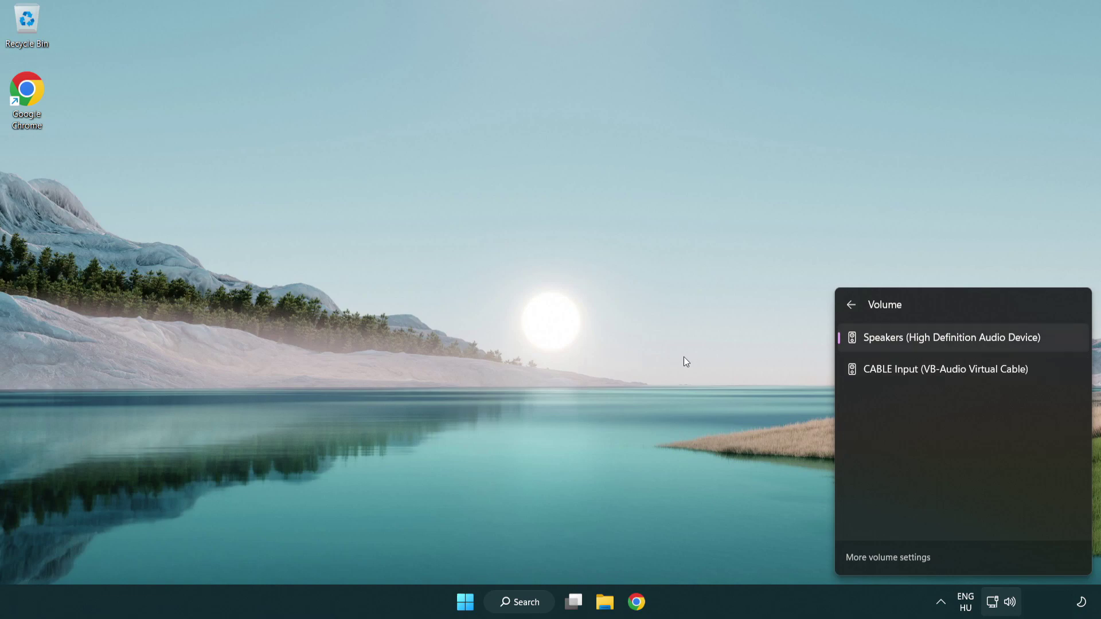
{"action": "left_click", "coordinate": [578, 328]}
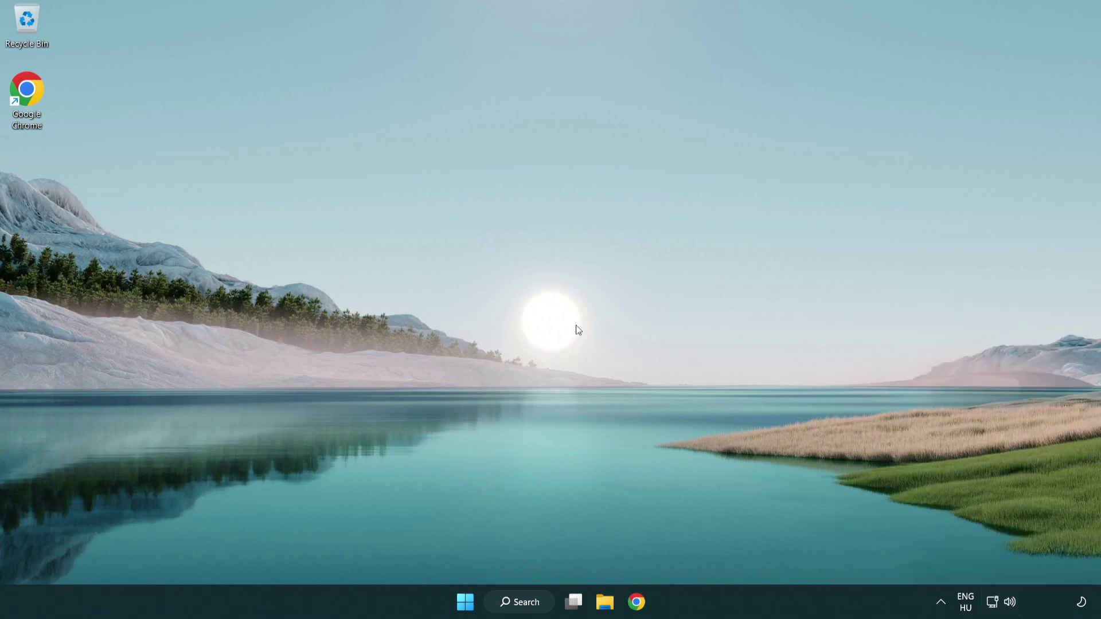
Reset sound devices and app volumes to defaults from the volume mixer, then close Settings
{"action": "right_click", "coordinate": [1011, 604]}
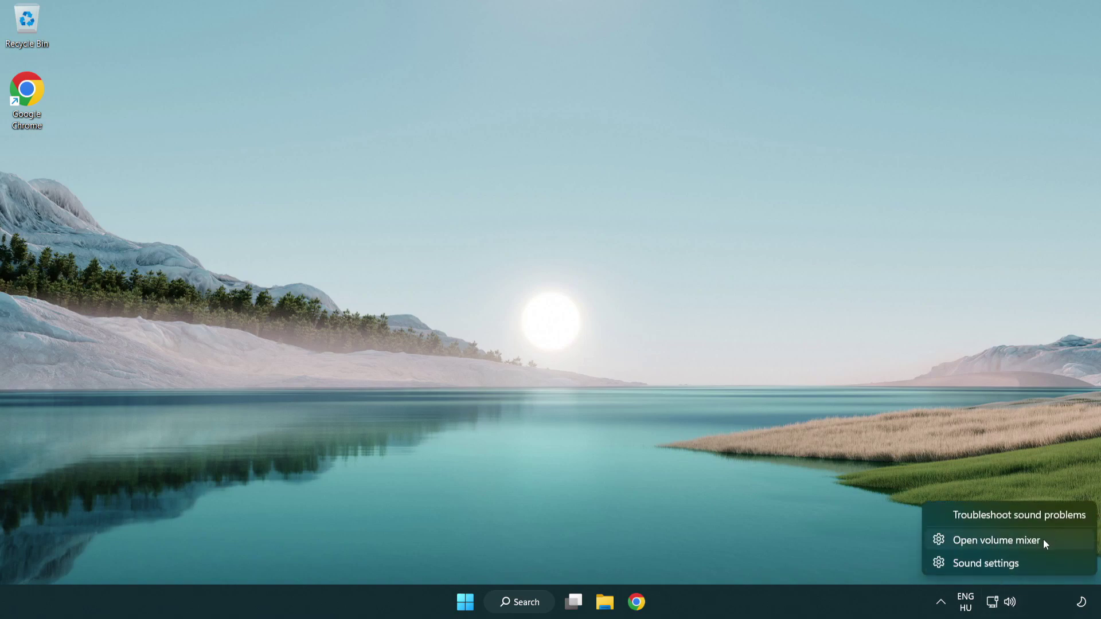
{"action": "left_click", "coordinate": [1062, 543]}
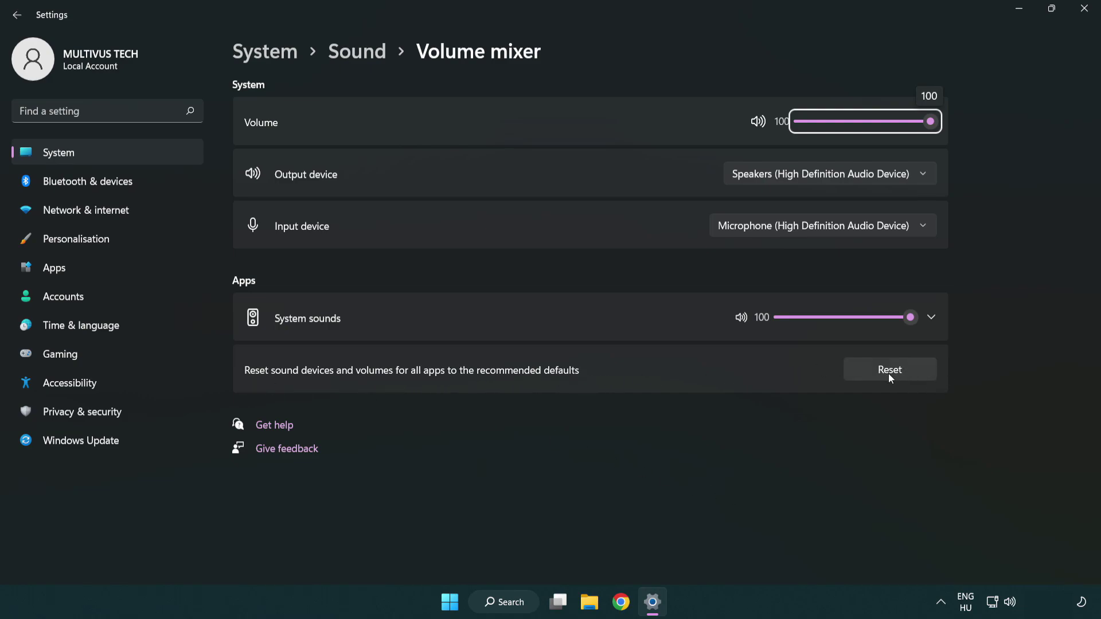
{"action": "left_click", "coordinate": [920, 373]}
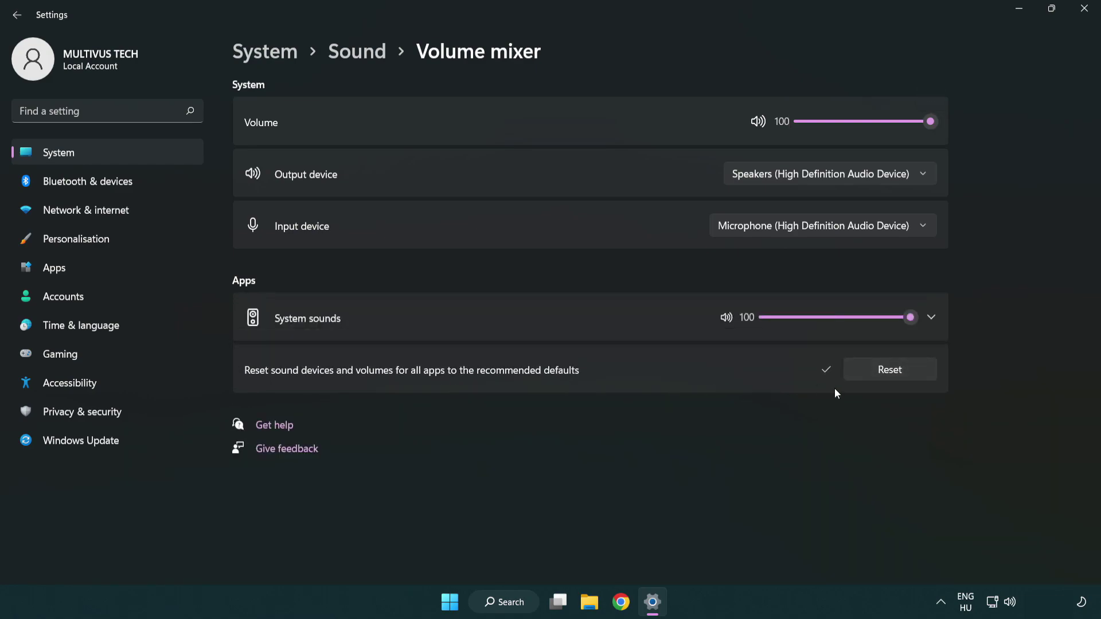
{"action": "left_click", "coordinate": [1085, 10]}
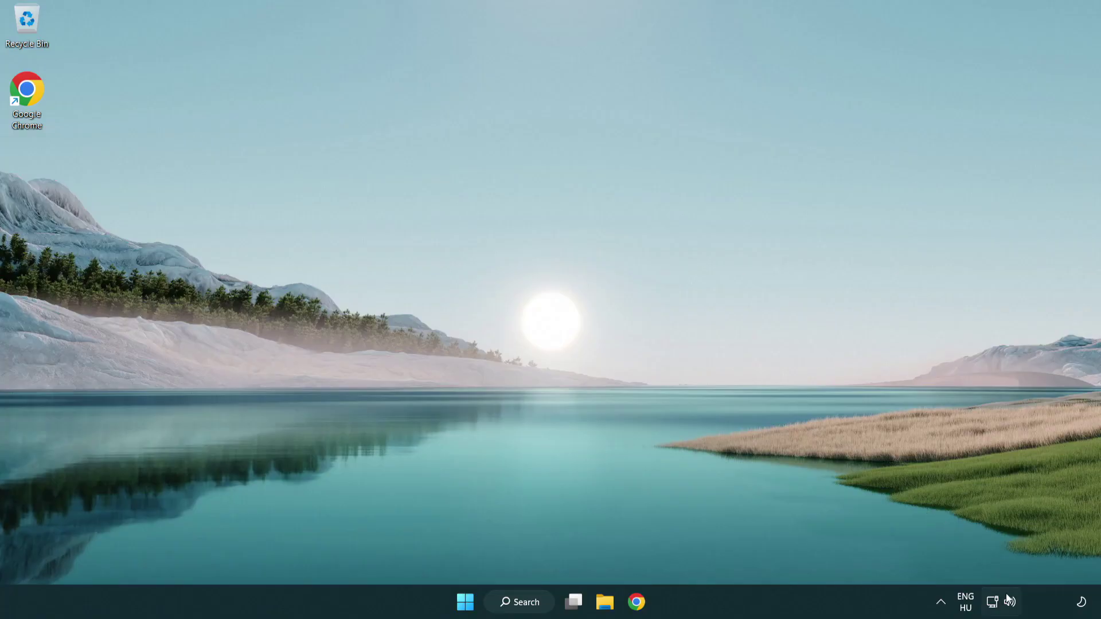
Open Sound settings, raise the Speakers output volume to 100, and scroll down to Advanced
{"action": "right_click", "coordinate": [1009, 602]}
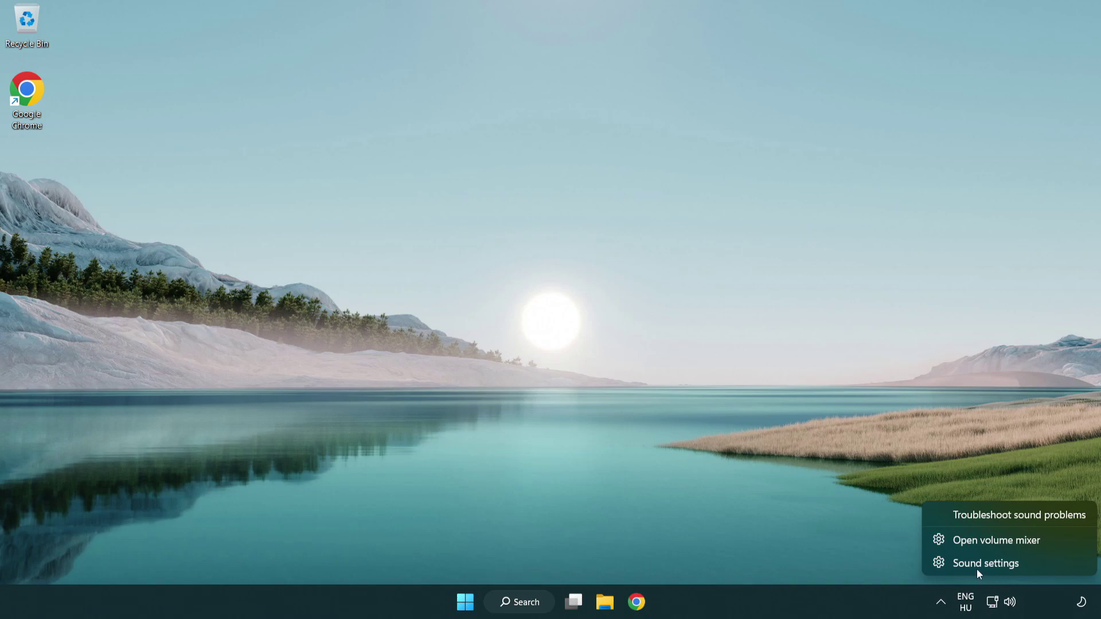
{"action": "left_click", "coordinate": [1053, 567]}
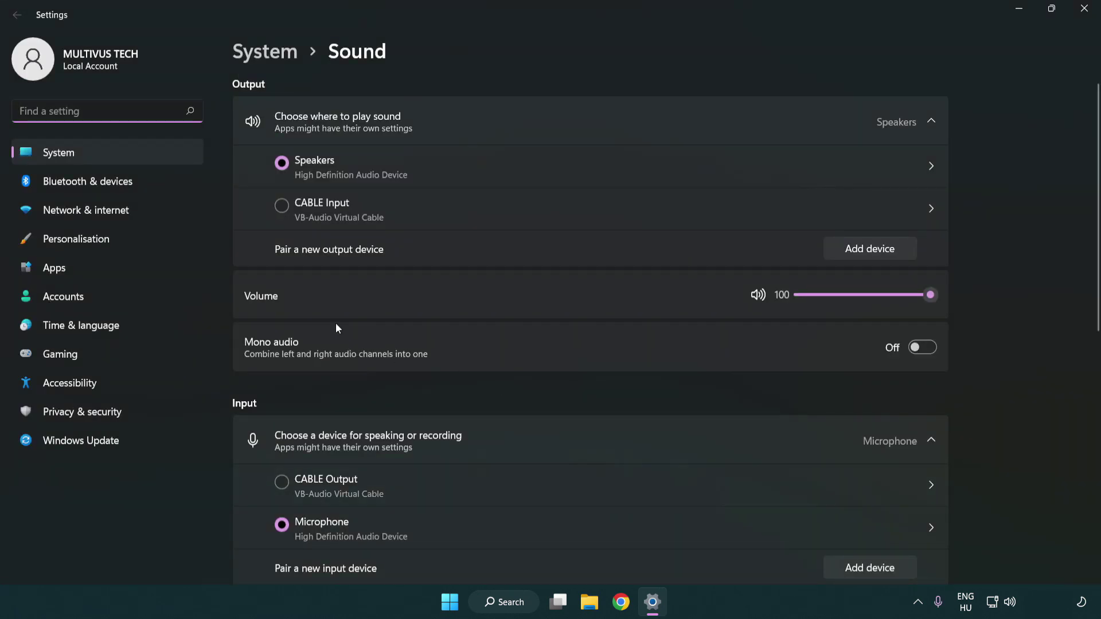
{"action": "left_click_drag", "start_coordinate": [885, 298], "coordinate": [983, 293]}
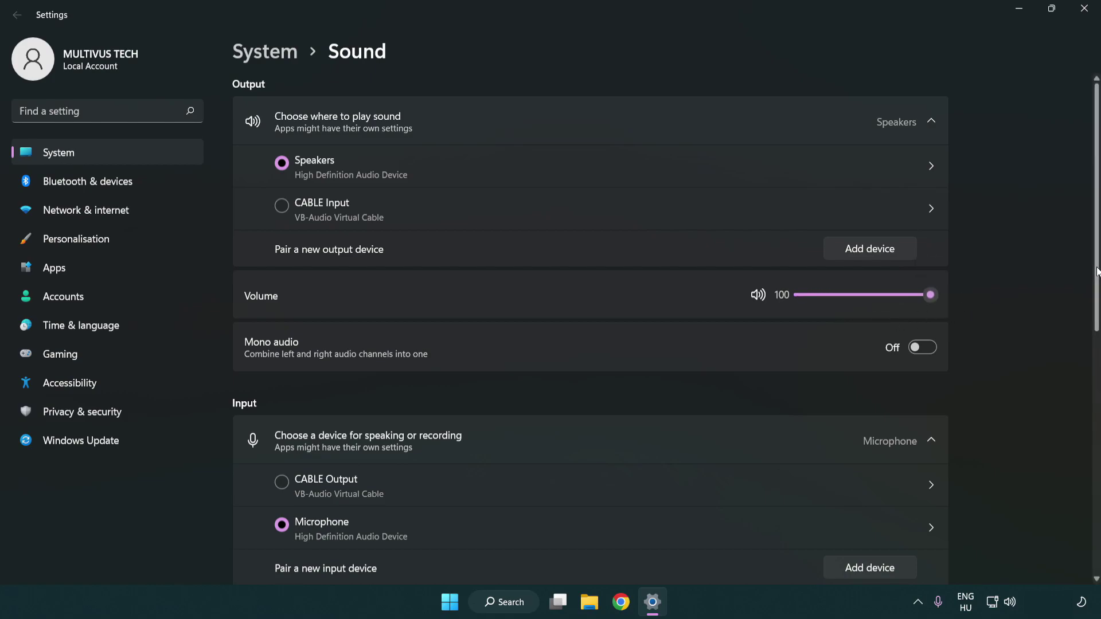
{"action": "scroll", "coordinate": [1097, 271], "scroll_direction": "down", "scroll_amount": 6}
{"action": "scroll", "coordinate": [590, 327], "scroll_direction": "down", "scroll_amount": 2}
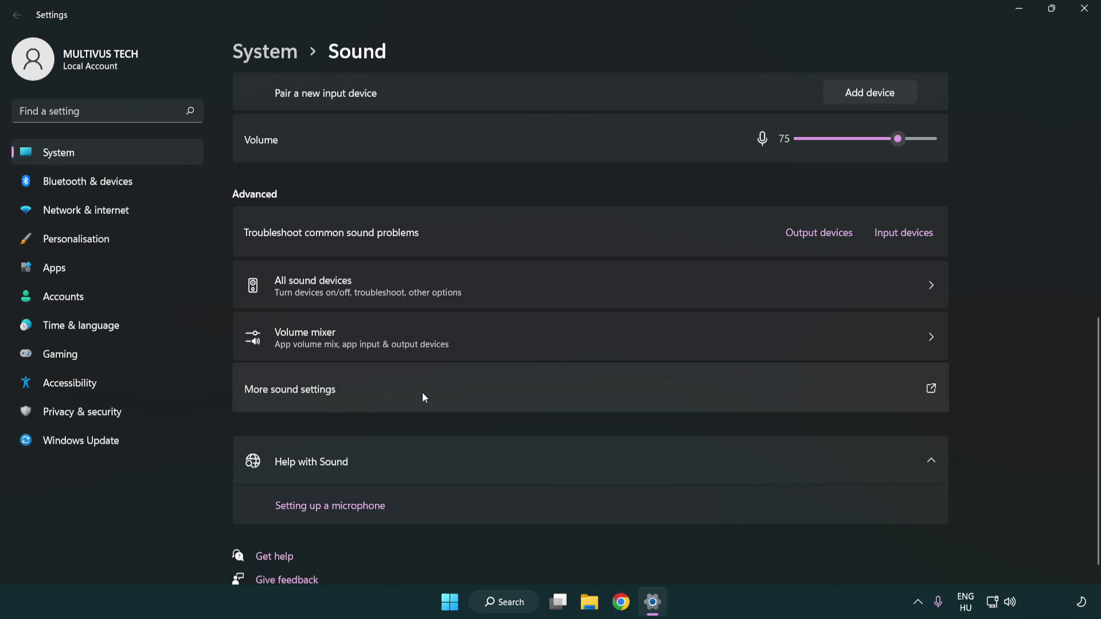
Disable CABLE Input on the Playback tab of the classic Sound dialog, leaving Speakers as default
{"action": "left_click", "coordinate": [423, 396]}
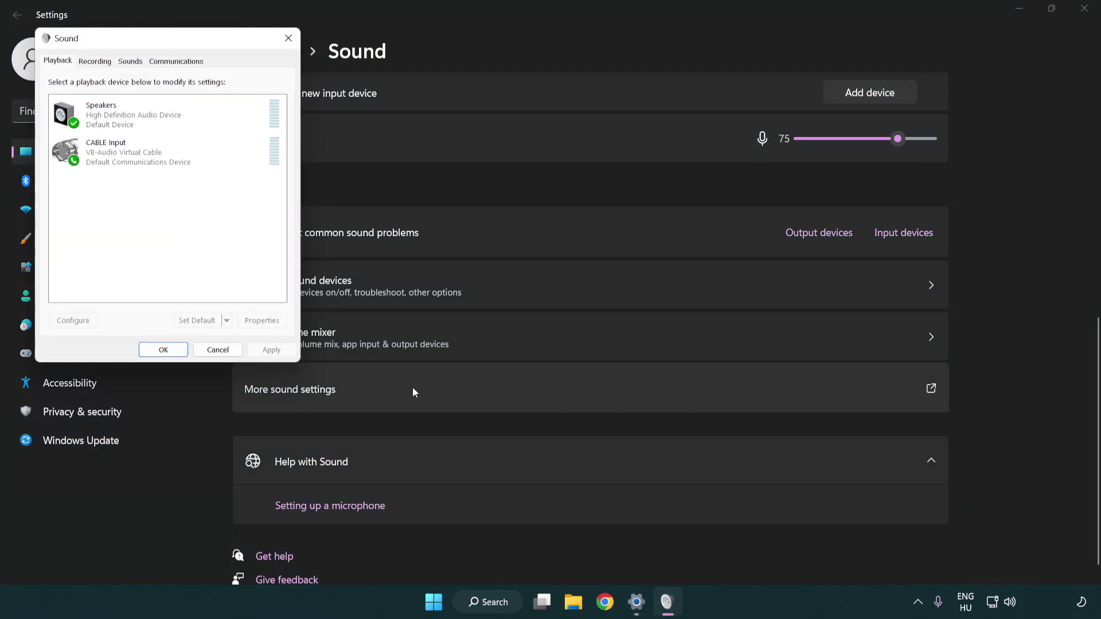
{"action": "left_click_drag", "start_coordinate": [195, 42], "coordinate": [565, 143]}
{"action": "left_click", "coordinate": [532, 264]}
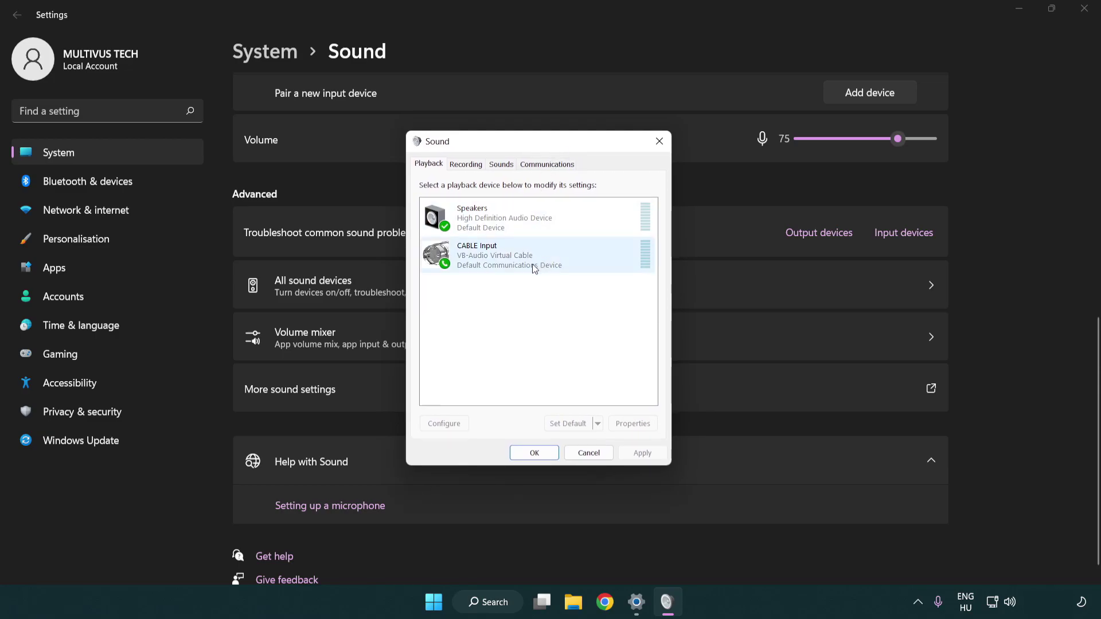
{"action": "right_click", "coordinate": [499, 265]}
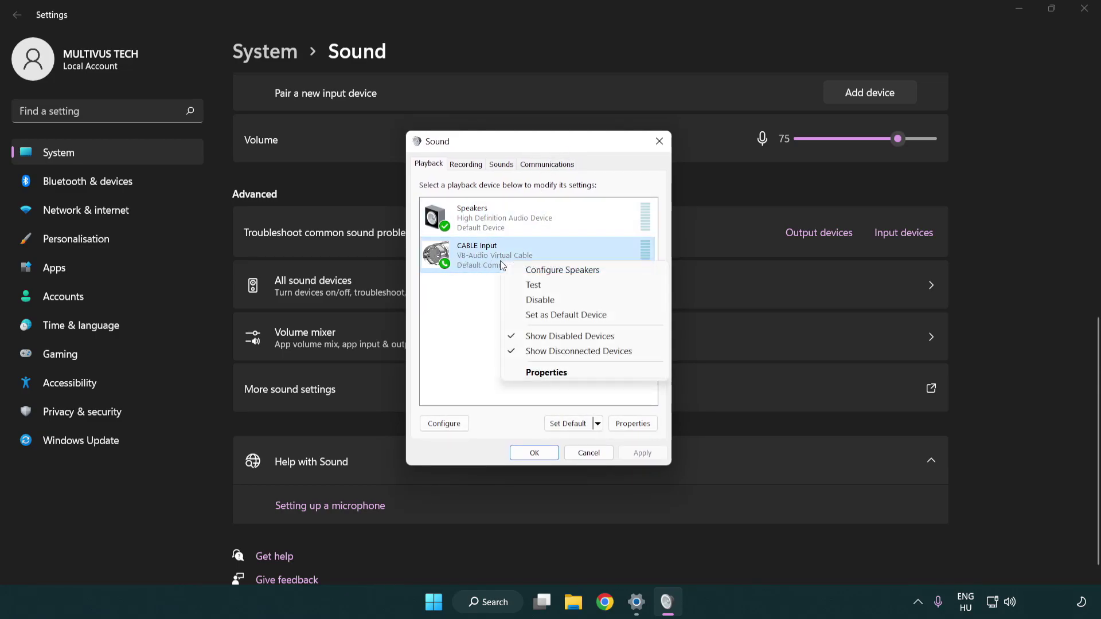
{"action": "left_click", "coordinate": [569, 300]}
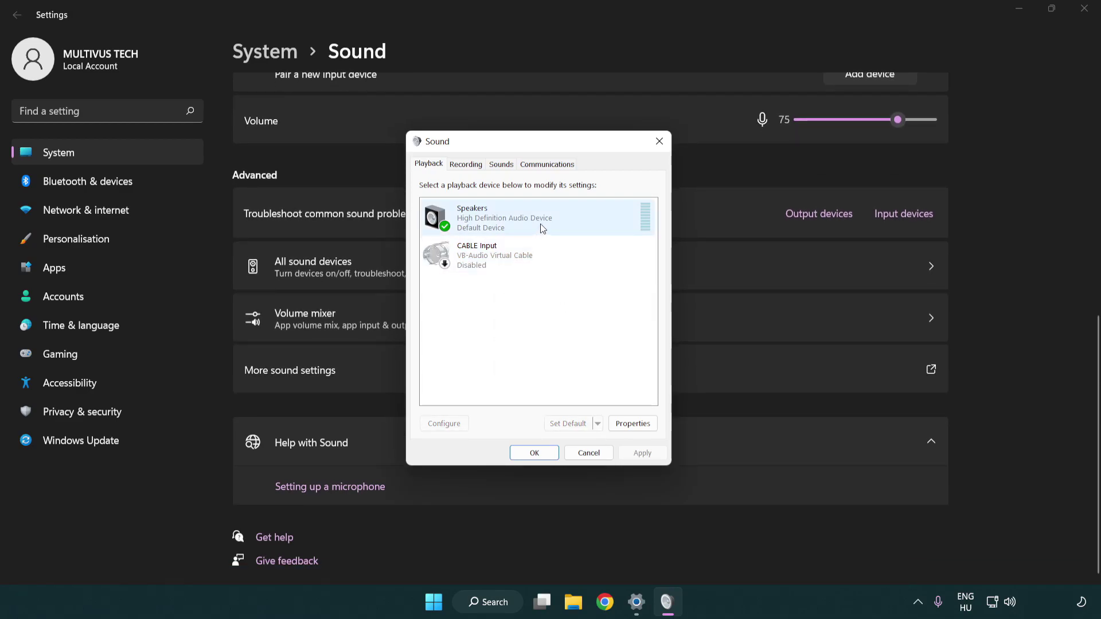
{"action": "right_click", "coordinate": [563, 223]}
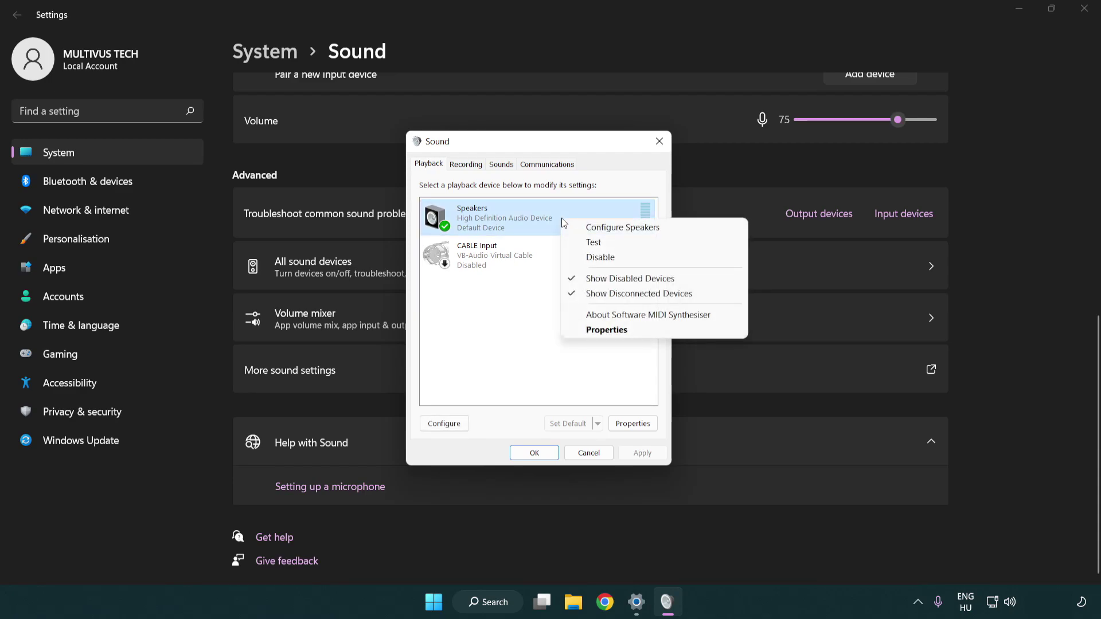
Configure the Speakers as 7.1 Surround with full-range front and surround speakers
{"action": "left_click", "coordinate": [605, 229]}
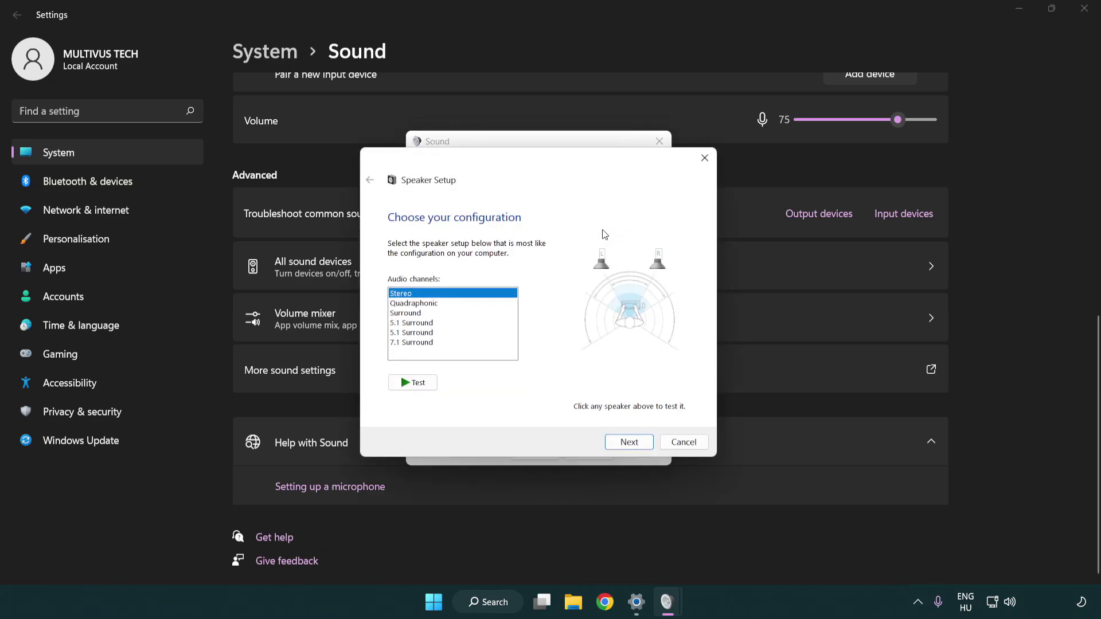
{"action": "left_click", "coordinate": [438, 323]}
{"action": "left_click", "coordinate": [438, 343]}
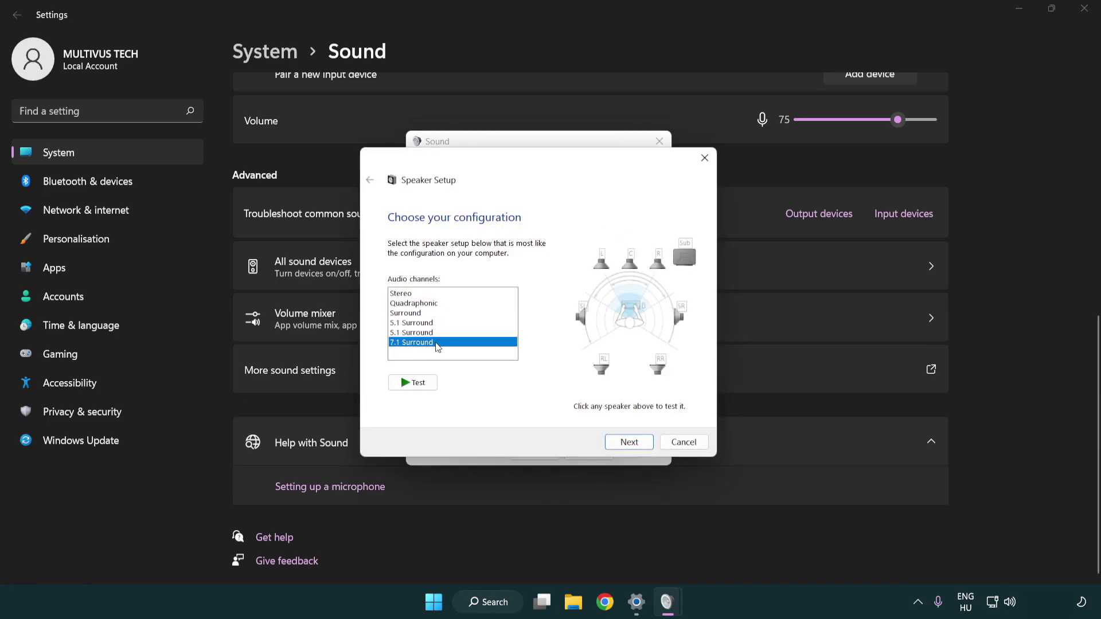
{"action": "left_click", "coordinate": [630, 442]}
{"action": "left_click", "coordinate": [628, 443]}
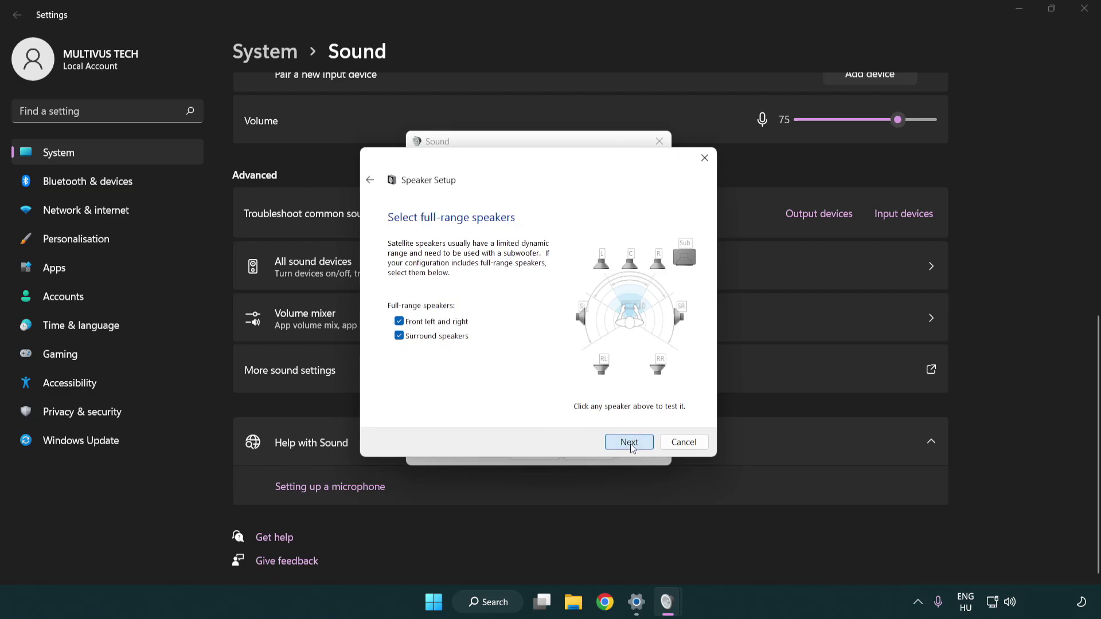
{"action": "left_click", "coordinate": [614, 440]}
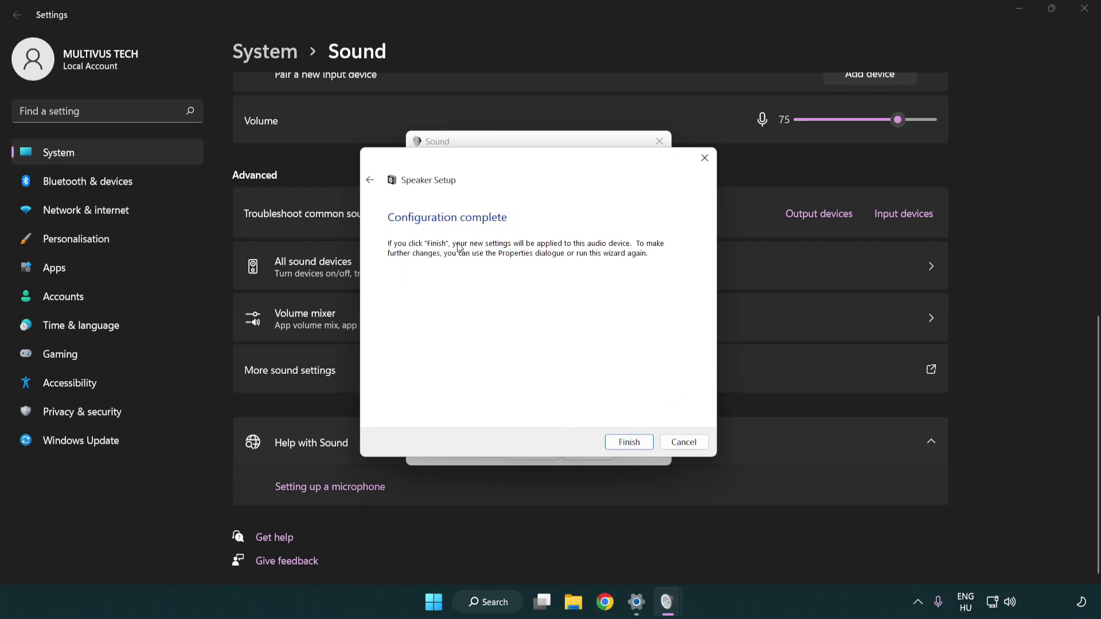
{"action": "left_click", "coordinate": [628, 443]}
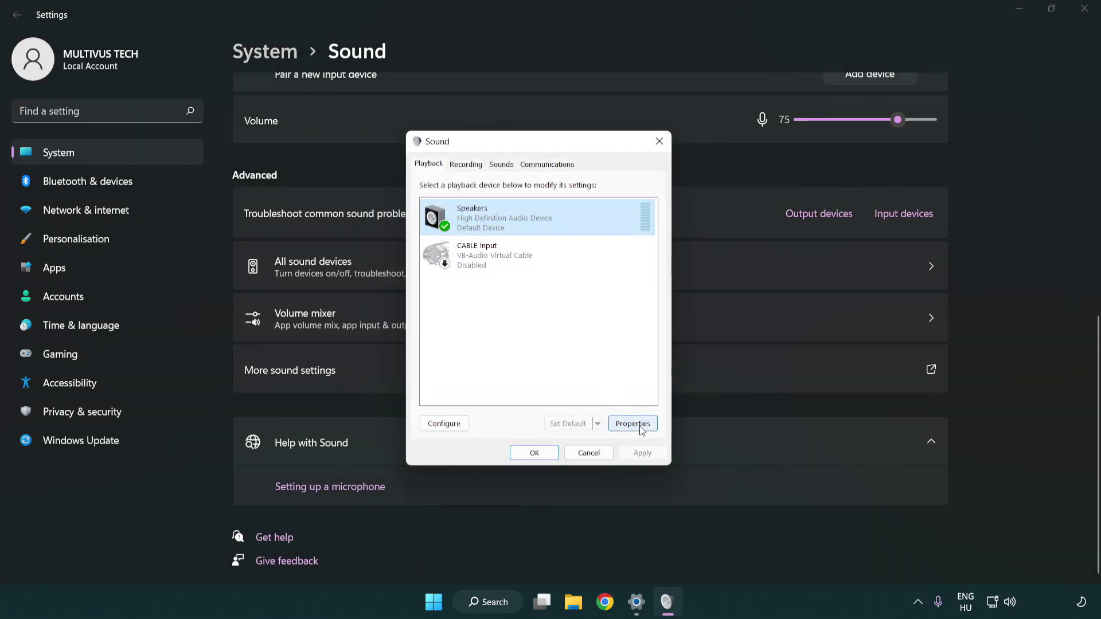
Open Speakers Properties and turn off all sound enhancements
{"action": "left_click", "coordinate": [641, 429]}
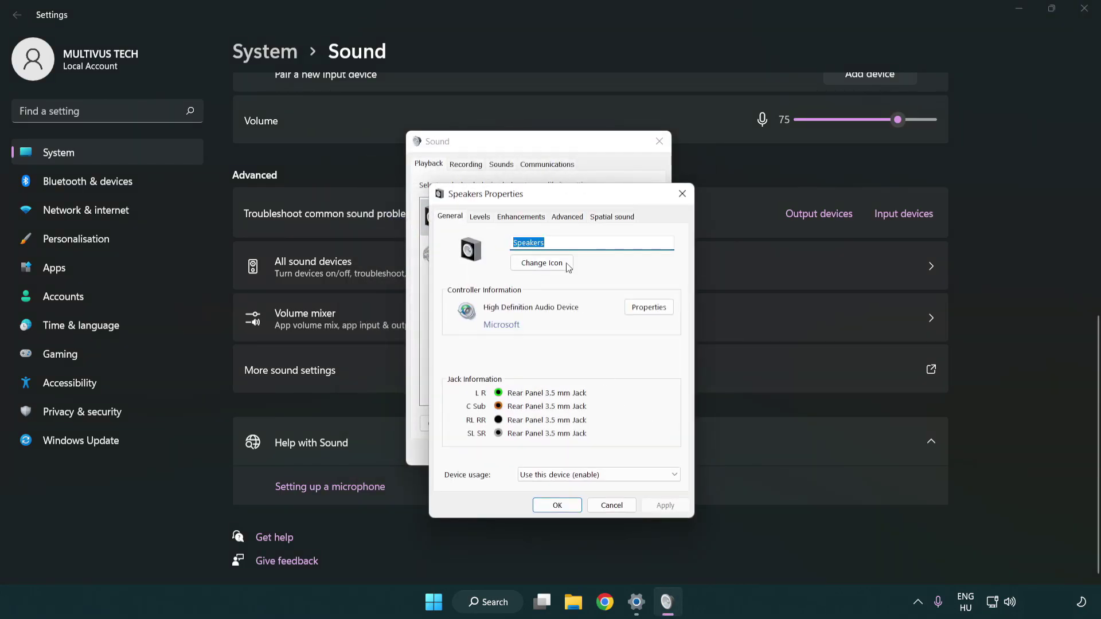
{"action": "left_click_drag", "start_coordinate": [554, 192], "coordinate": [534, 146]}
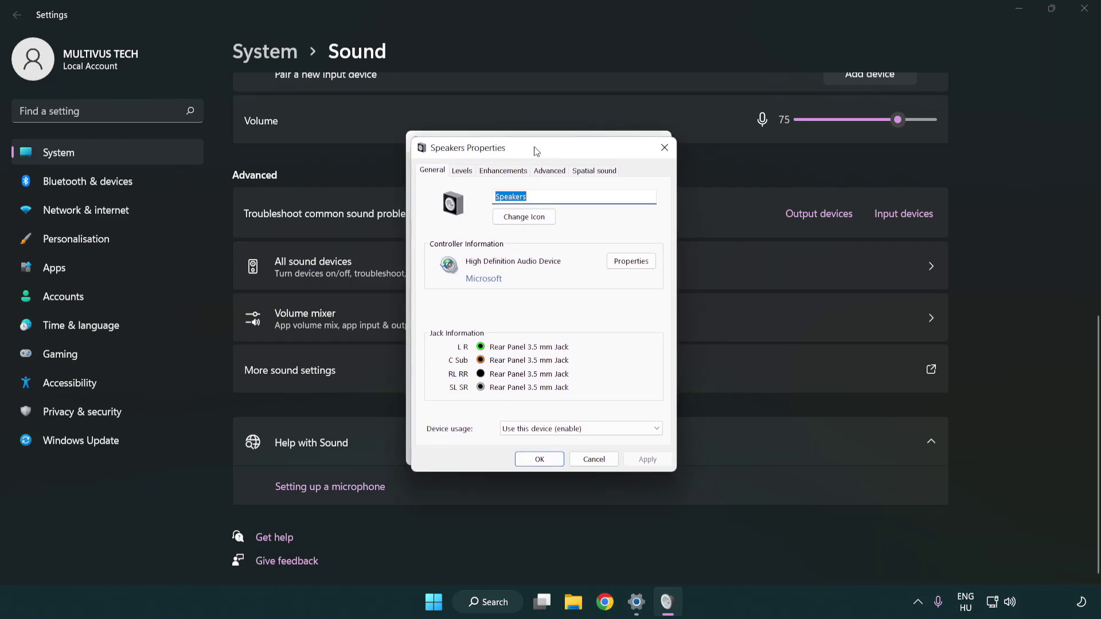
{"action": "left_click", "coordinate": [504, 171]}
{"action": "left_click", "coordinate": [434, 229]}
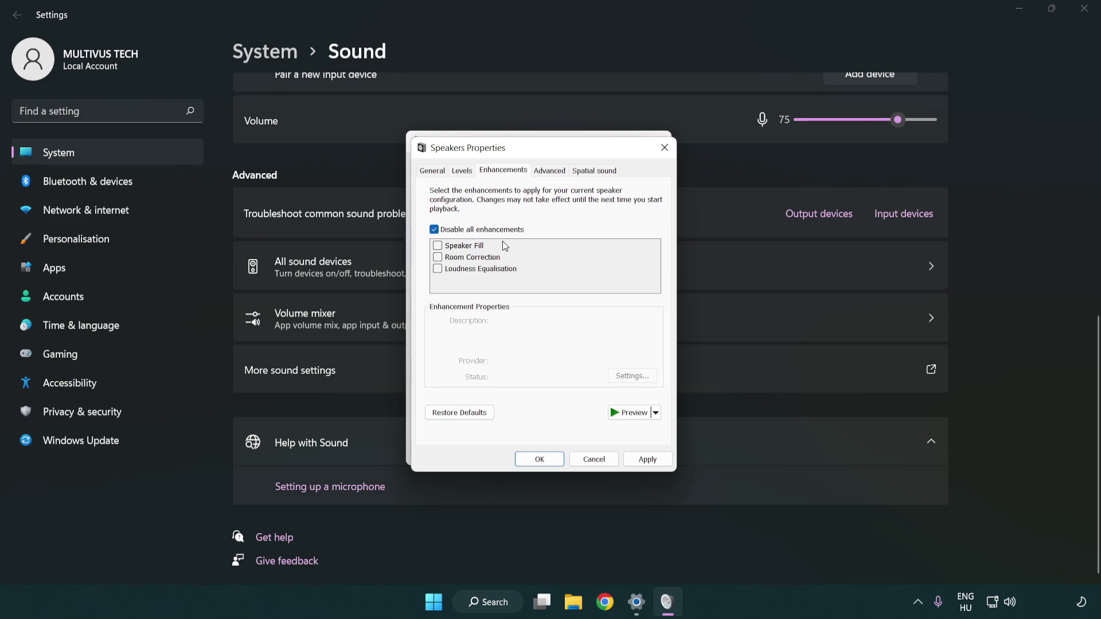
Set the default format to 16 bit, 48000 Hz (DVD Quality), apply, and close both sound dialogs
{"action": "left_click", "coordinate": [552, 172]}
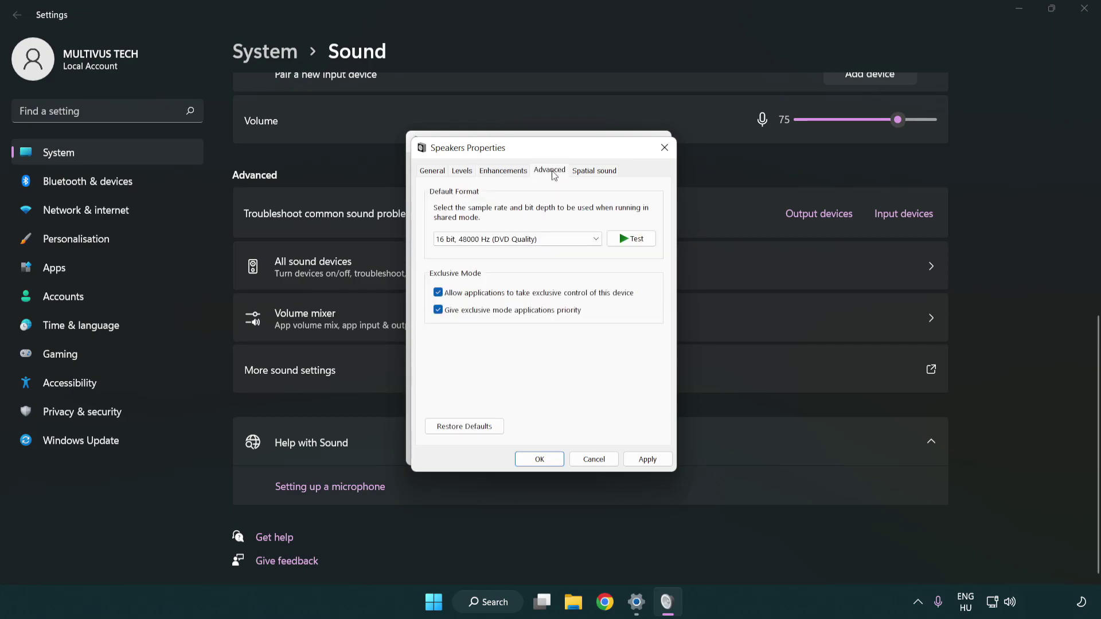
{"action": "left_click", "coordinate": [488, 239]}
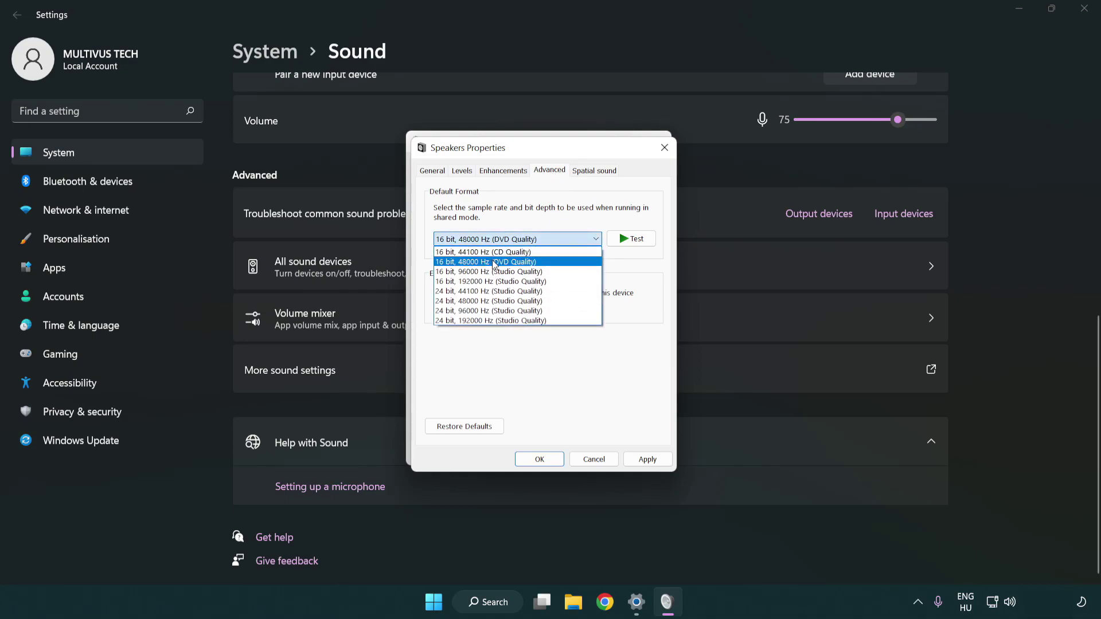
{"action": "left_click", "coordinate": [494, 263]}
{"action": "left_click", "coordinate": [645, 460]}
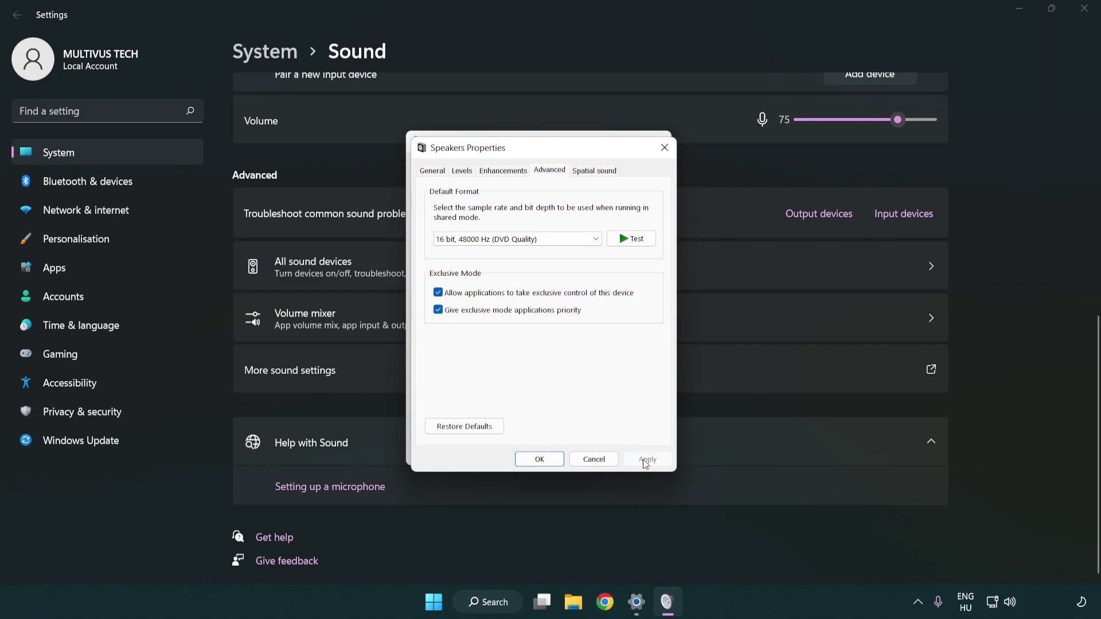
{"action": "left_click", "coordinate": [539, 459]}
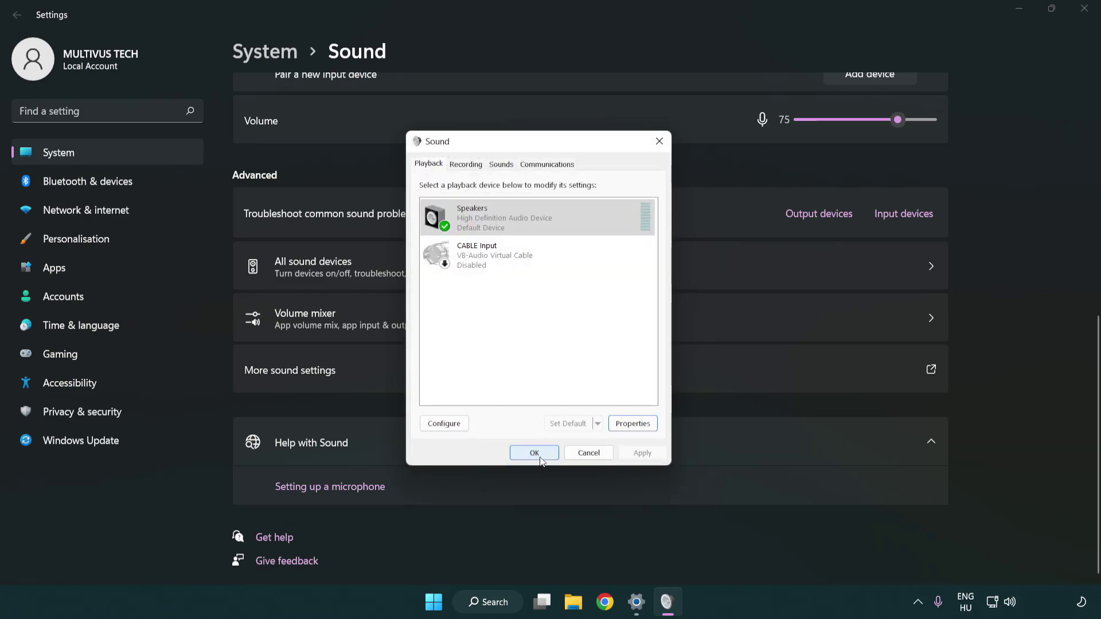
{"action": "left_click", "coordinate": [534, 453]}
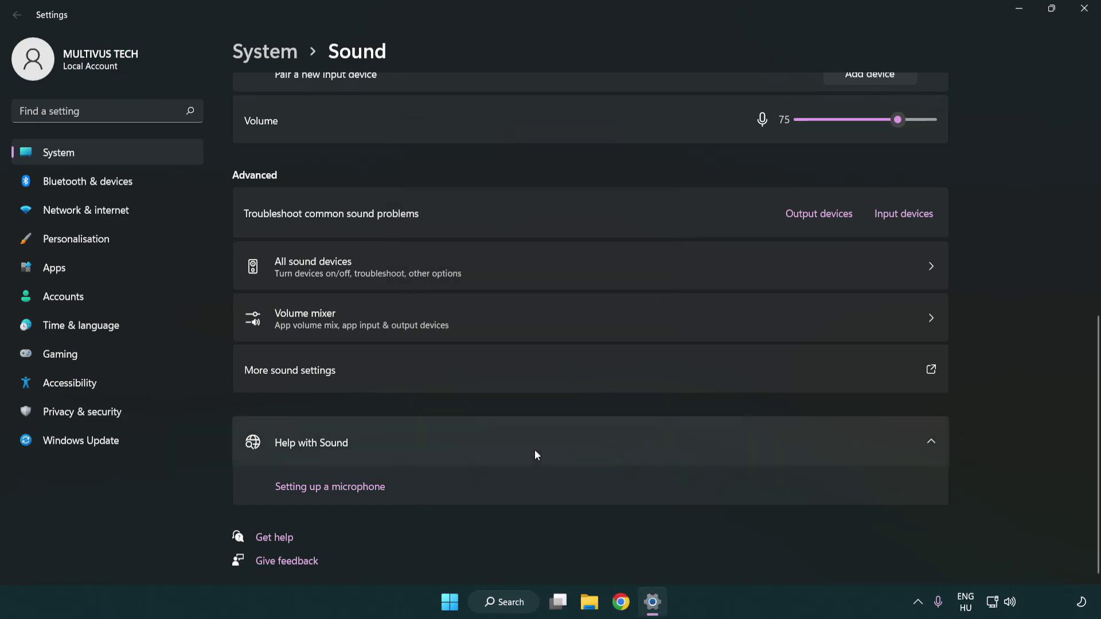
Close Settings and search Windows for 'device manager'
{"action": "left_click", "coordinate": [1084, 8]}
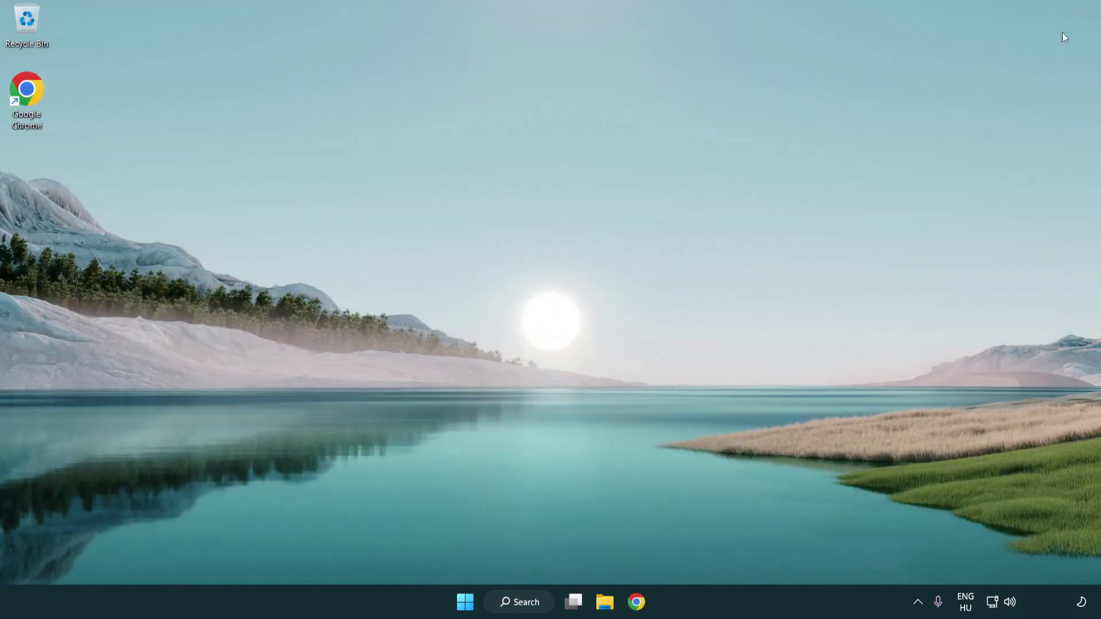
{"action": "left_click", "coordinate": [466, 602]}
{"action": "left_click", "coordinate": [730, 554]}
{"action": "left_click", "coordinate": [532, 610]}
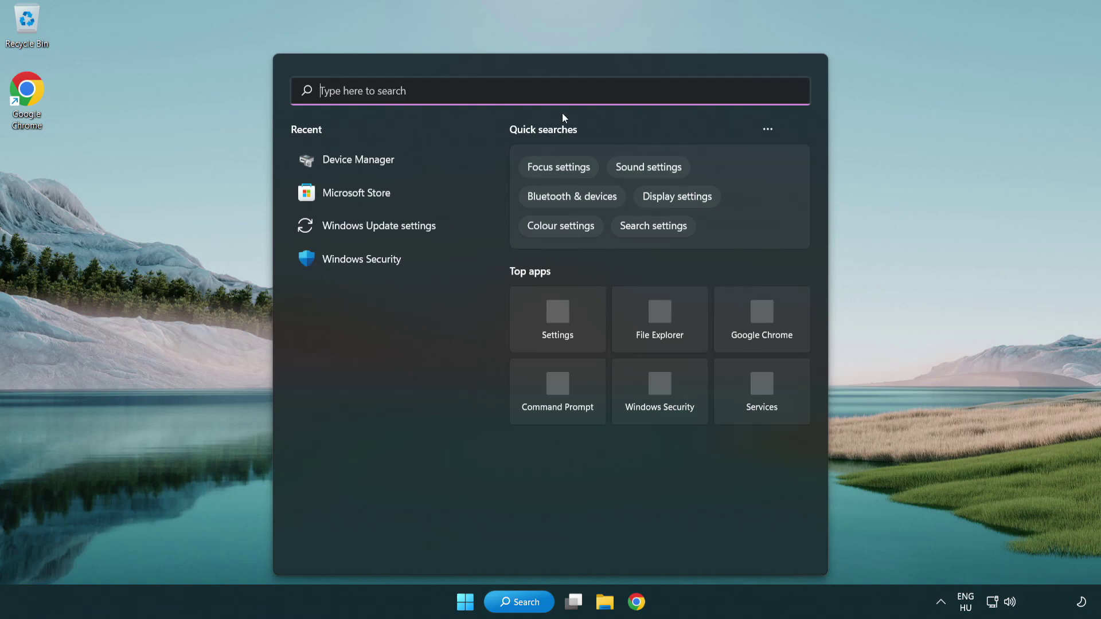
{"action": "type", "text": "device manager"}
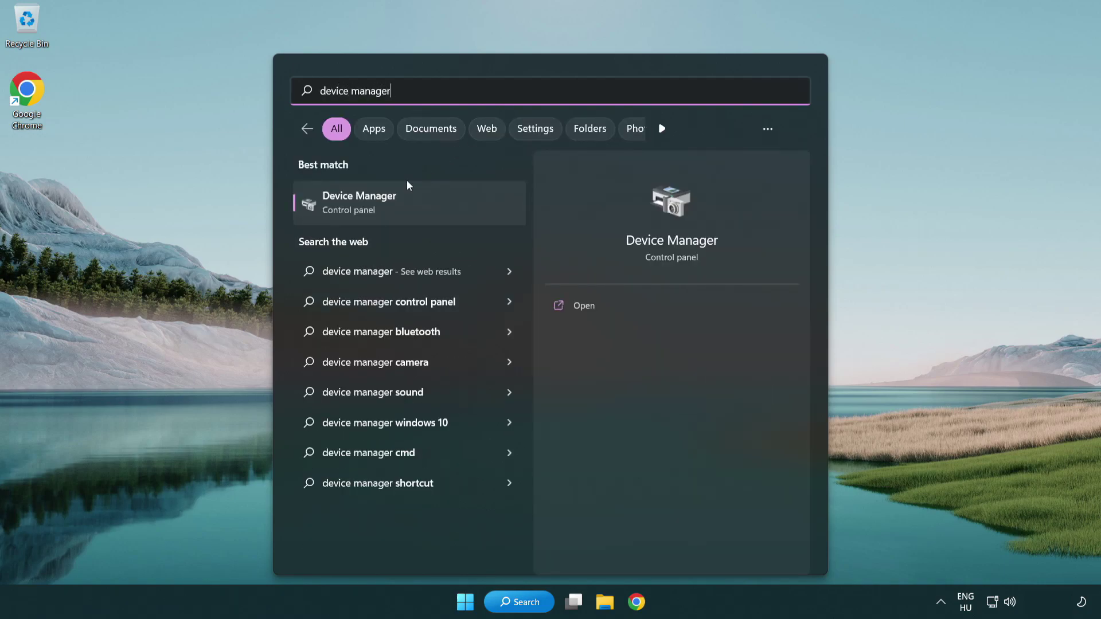
Open Device Manager, expand Sound, video and game controllers, and bring up High Definition Audio Device's actions
{"action": "left_click", "coordinate": [453, 212]}
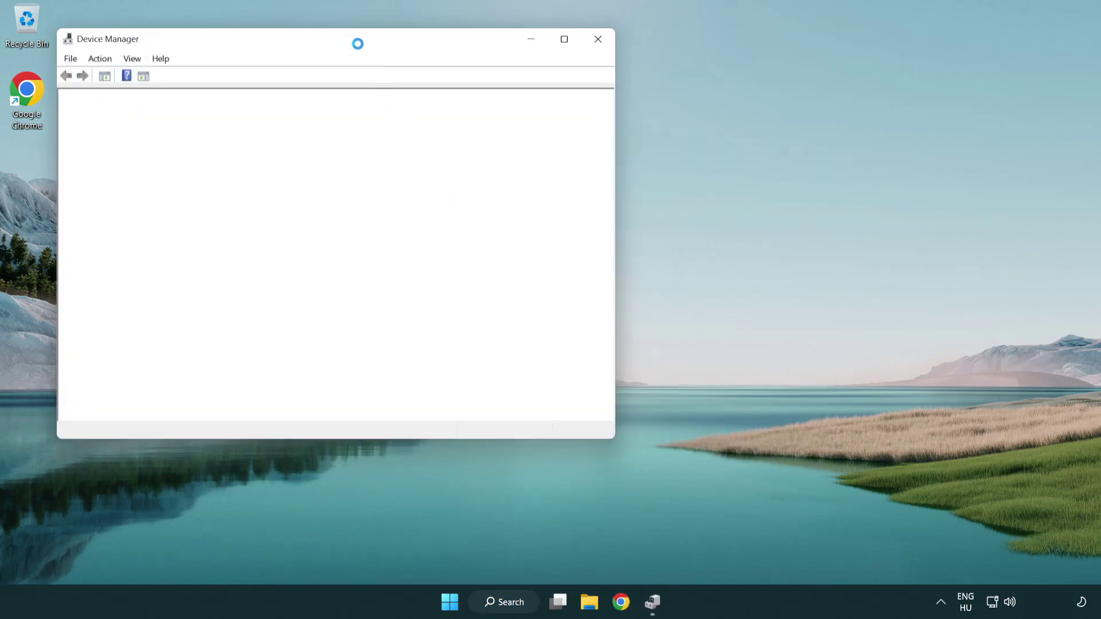
{"action": "left_click_drag", "start_coordinate": [344, 34], "coordinate": [555, 101]}
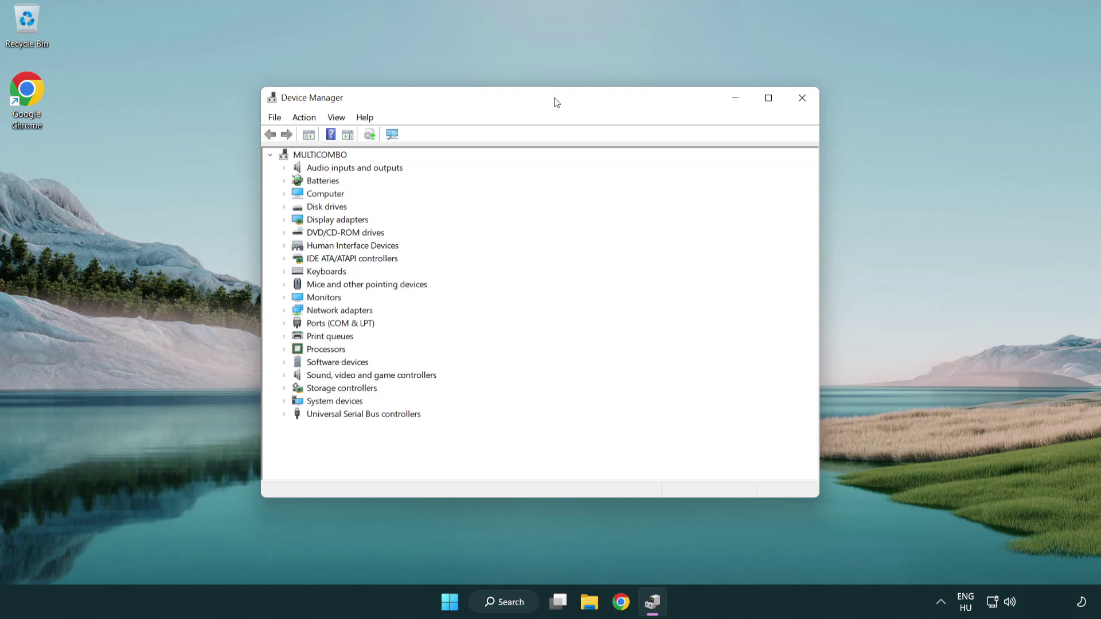
{"action": "left_click", "coordinate": [306, 378]}
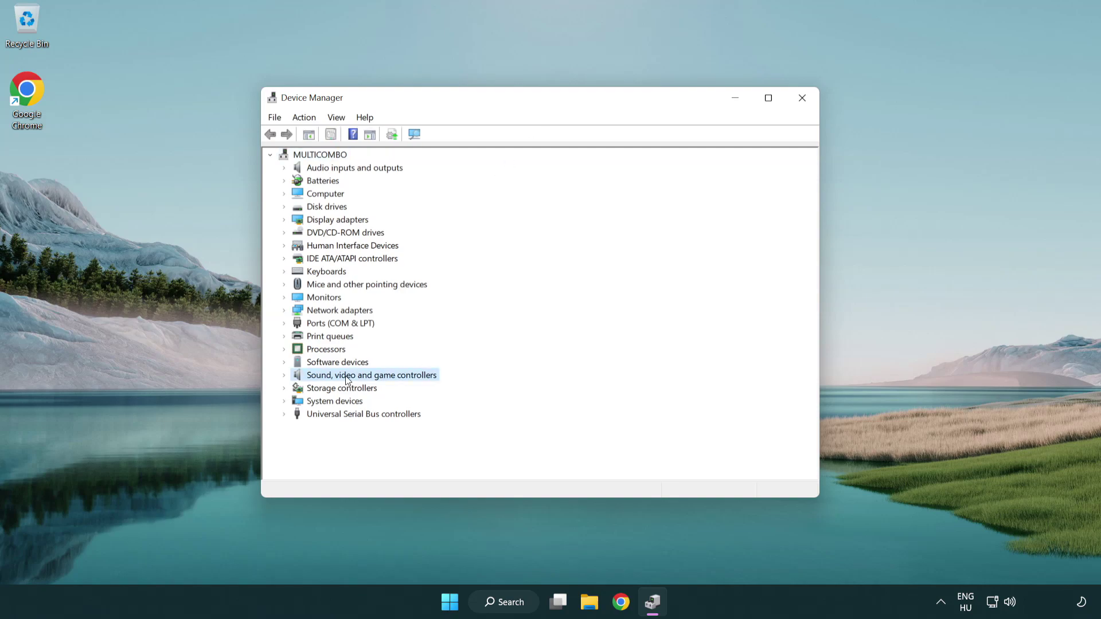
{"action": "left_click", "coordinate": [285, 376]}
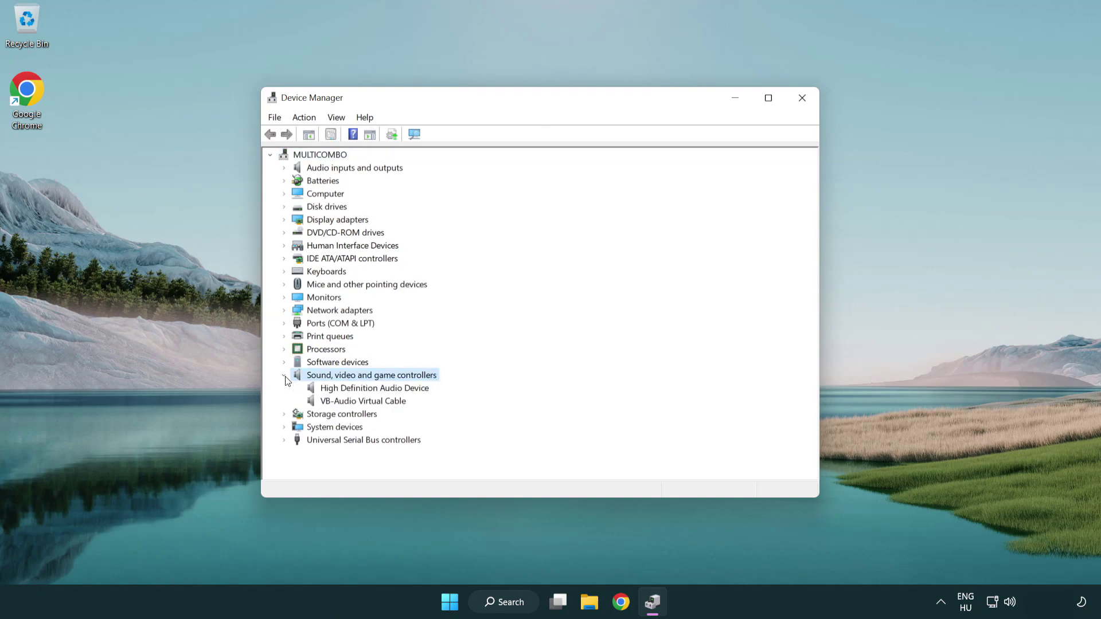
{"action": "left_click", "coordinate": [342, 390]}
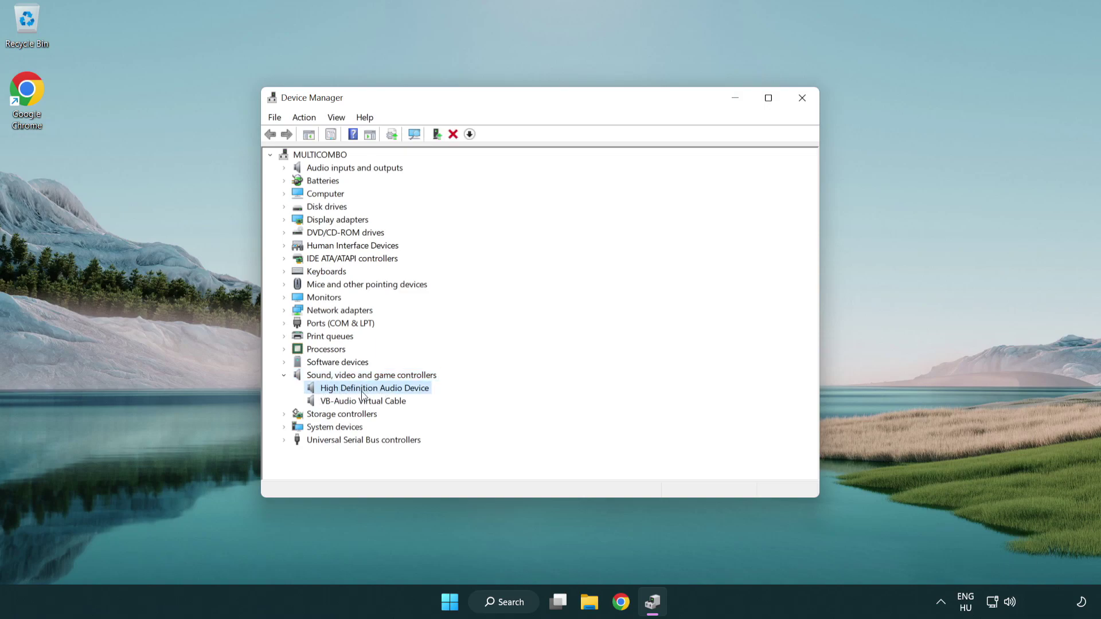
{"action": "right_click", "coordinate": [384, 391]}
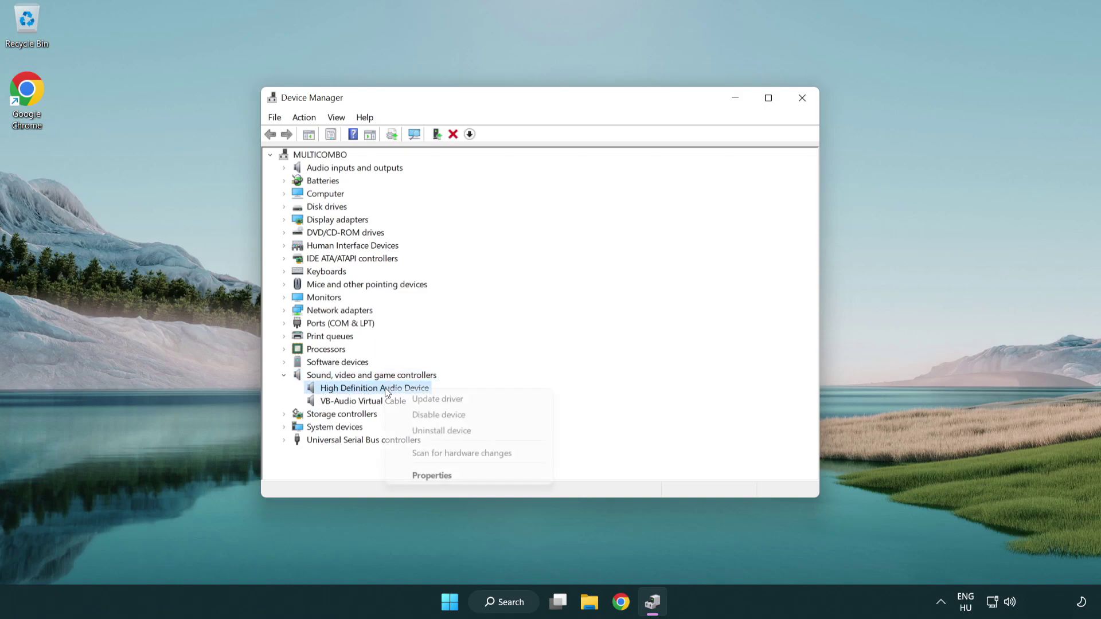
Reinstall the High Definition Audio Device driver from the compatible-hardware list, accepting the warning
{"action": "left_click", "coordinate": [474, 400]}
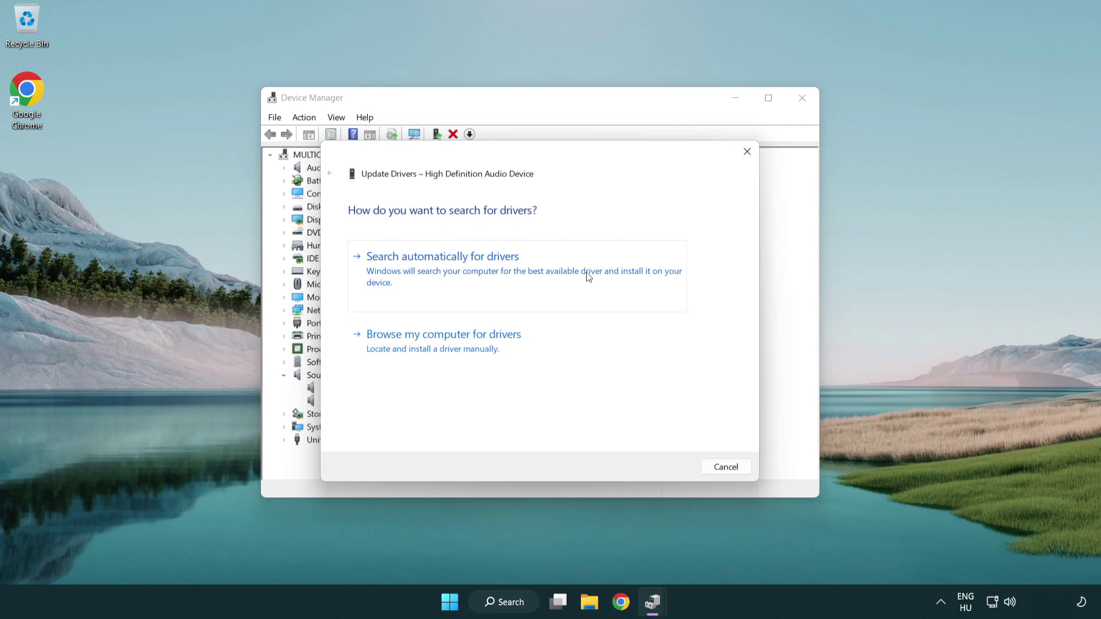
{"action": "left_click", "coordinate": [445, 359]}
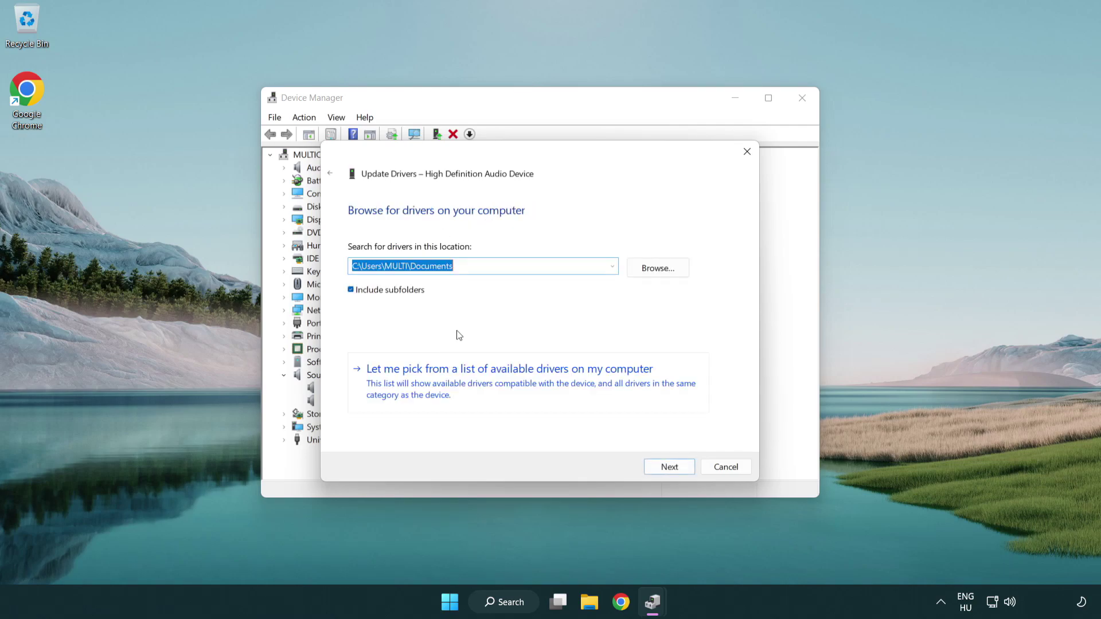
{"action": "left_click", "coordinate": [530, 390]}
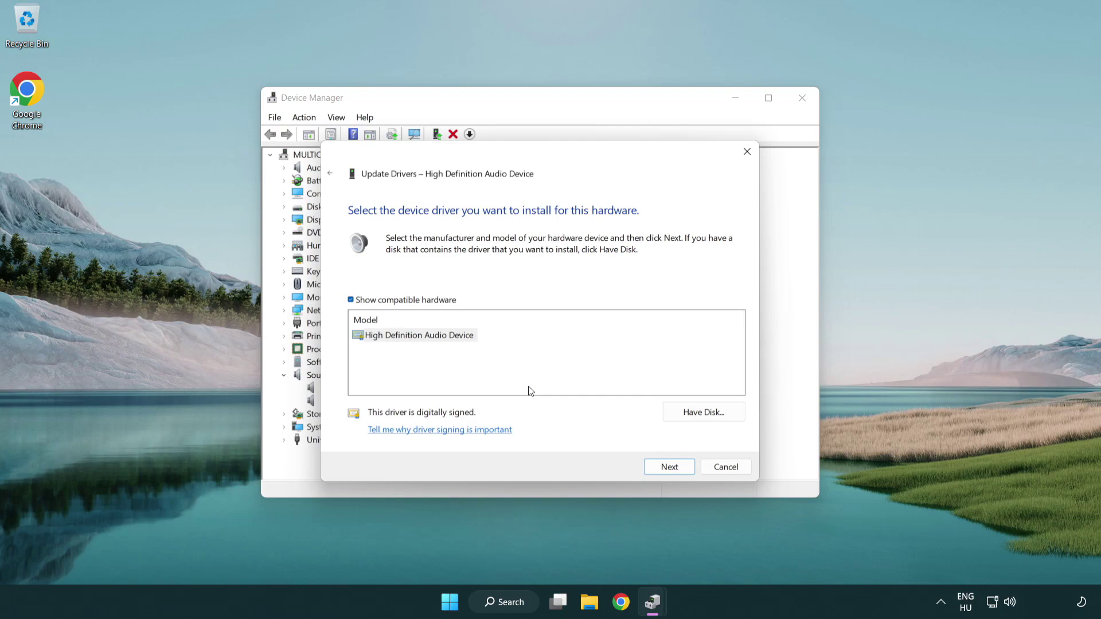
{"action": "left_click", "coordinate": [351, 336]}
{"action": "left_click", "coordinate": [351, 336]}
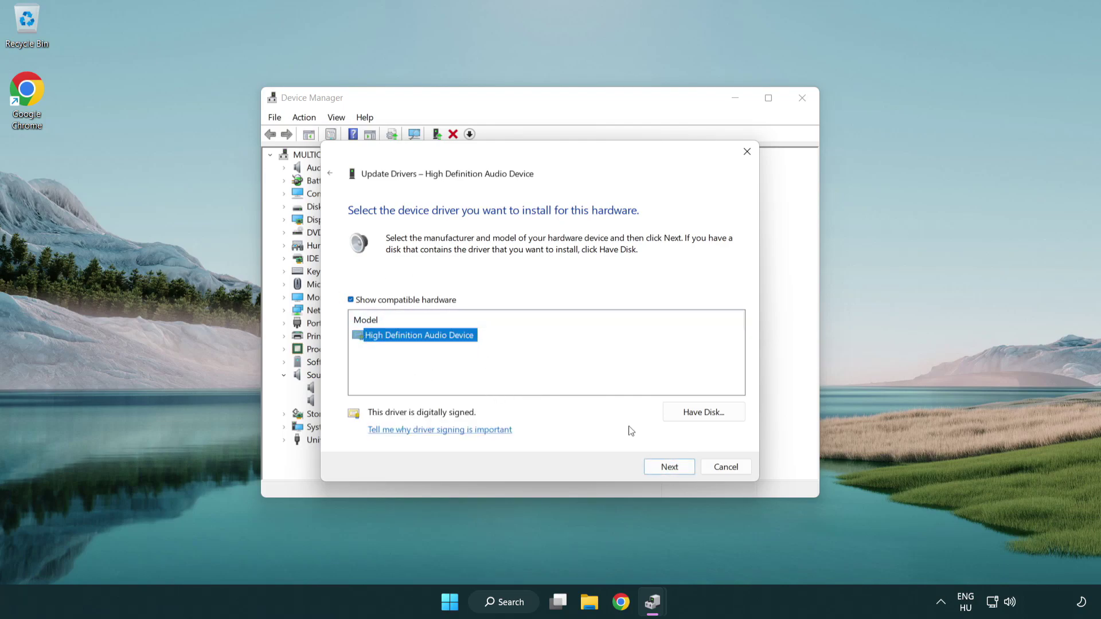
{"action": "left_click", "coordinate": [682, 471]}
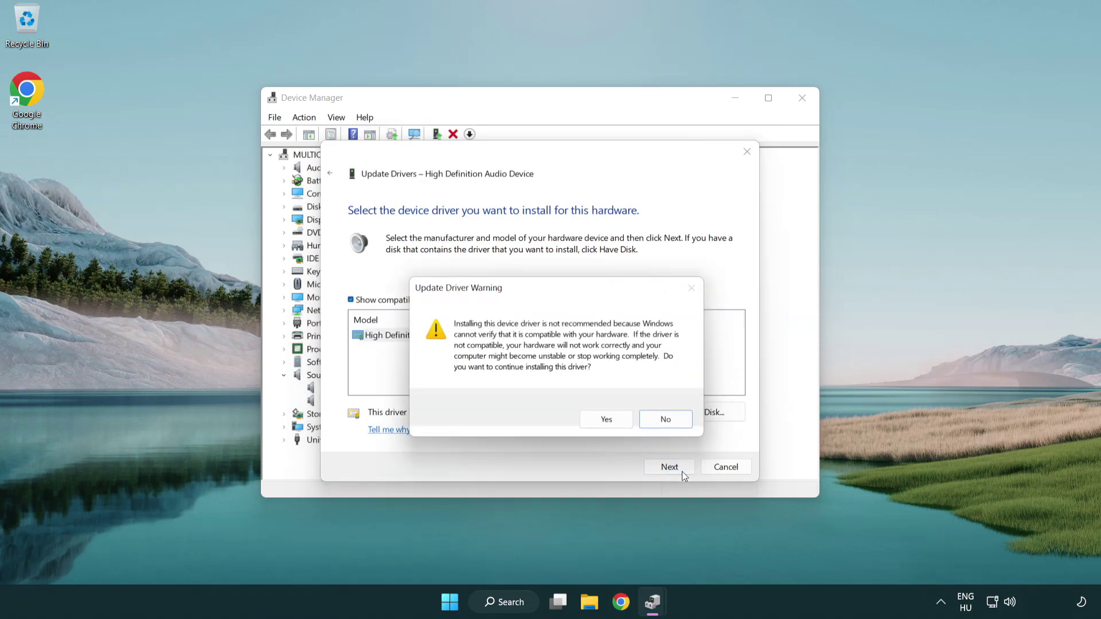
{"action": "left_click", "coordinate": [606, 420]}
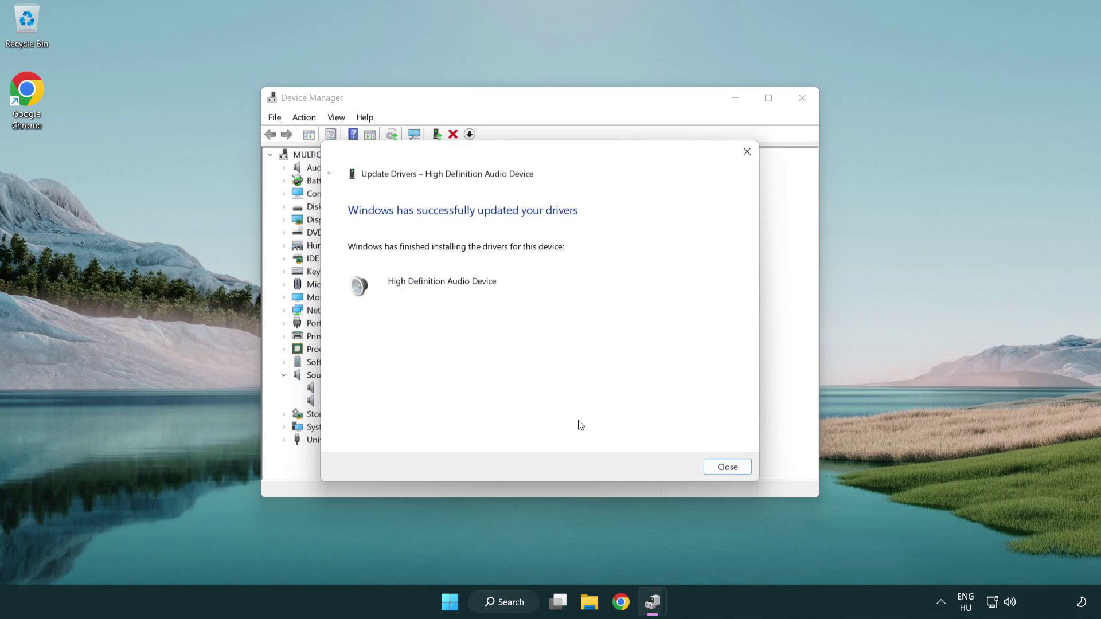
Close the driver wizard and Device Manager, then bring up the Start menu's power options
{"action": "left_click", "coordinate": [728, 469]}
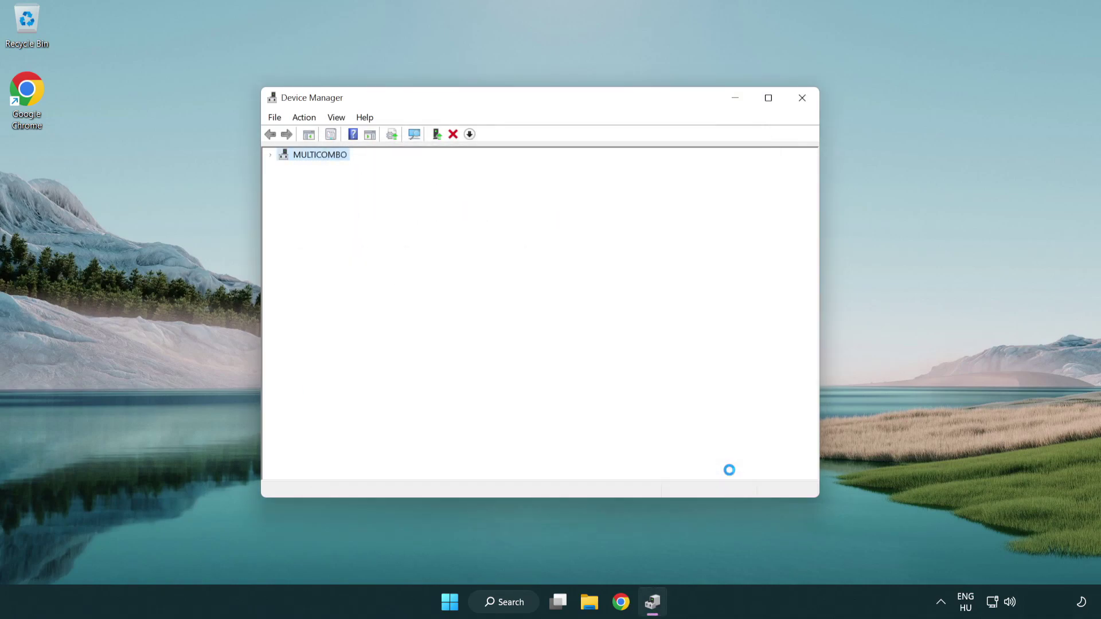
{"action": "left_click", "coordinate": [803, 102]}
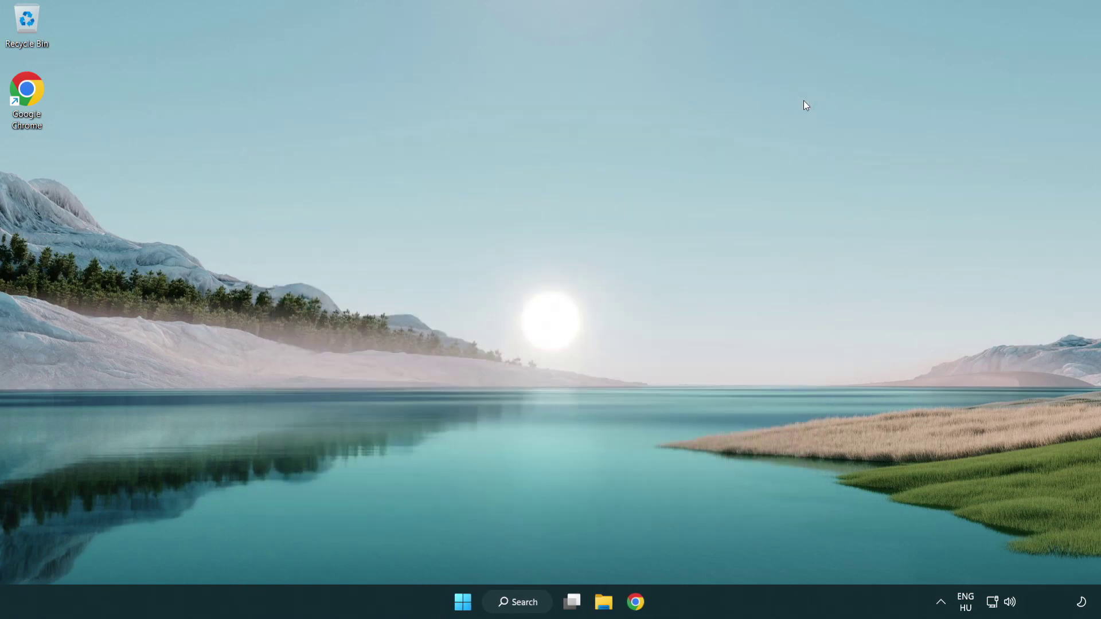
{"action": "left_click", "coordinate": [467, 600]}
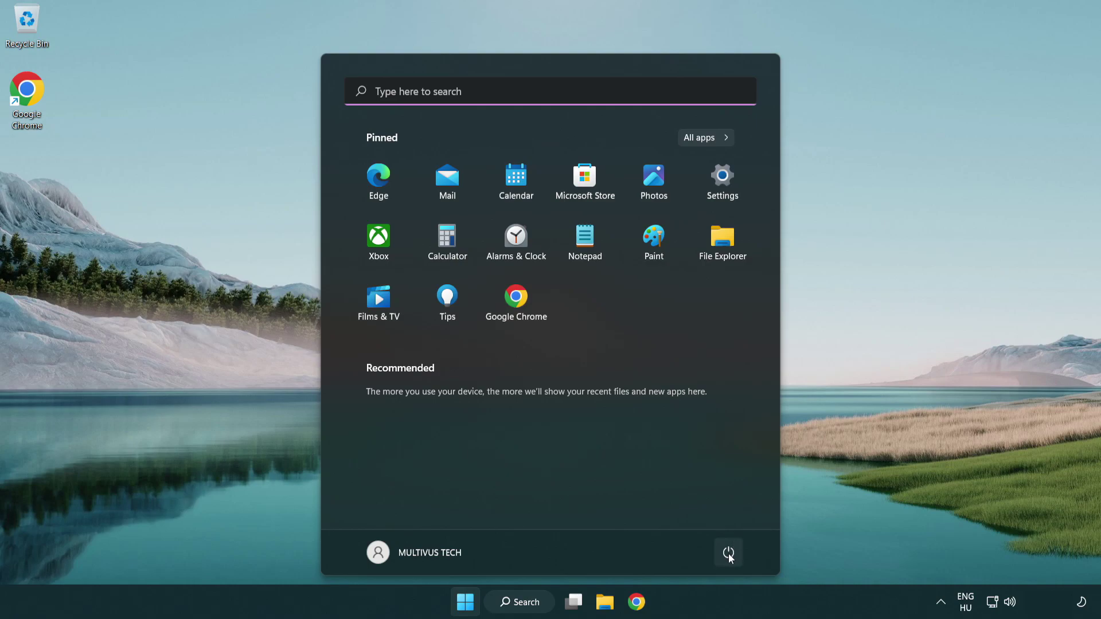
{"action": "left_click", "coordinate": [728, 552]}
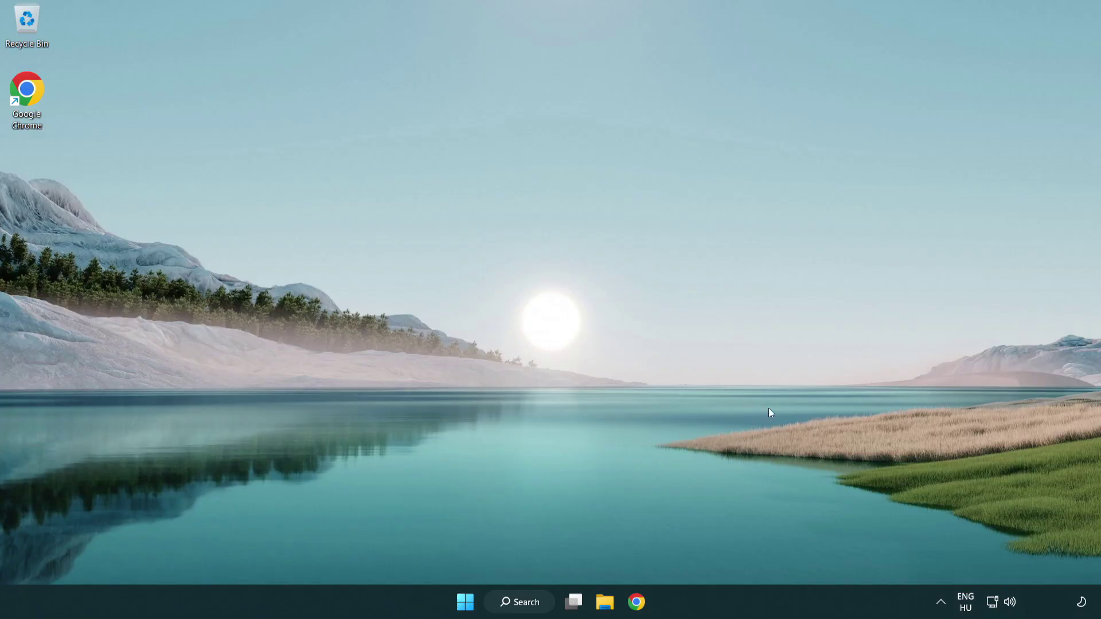
Launch the Playing Audio troubleshooter from the taskbar speaker icon to detect sound problems
{"action": "right_click", "coordinate": [1012, 605]}
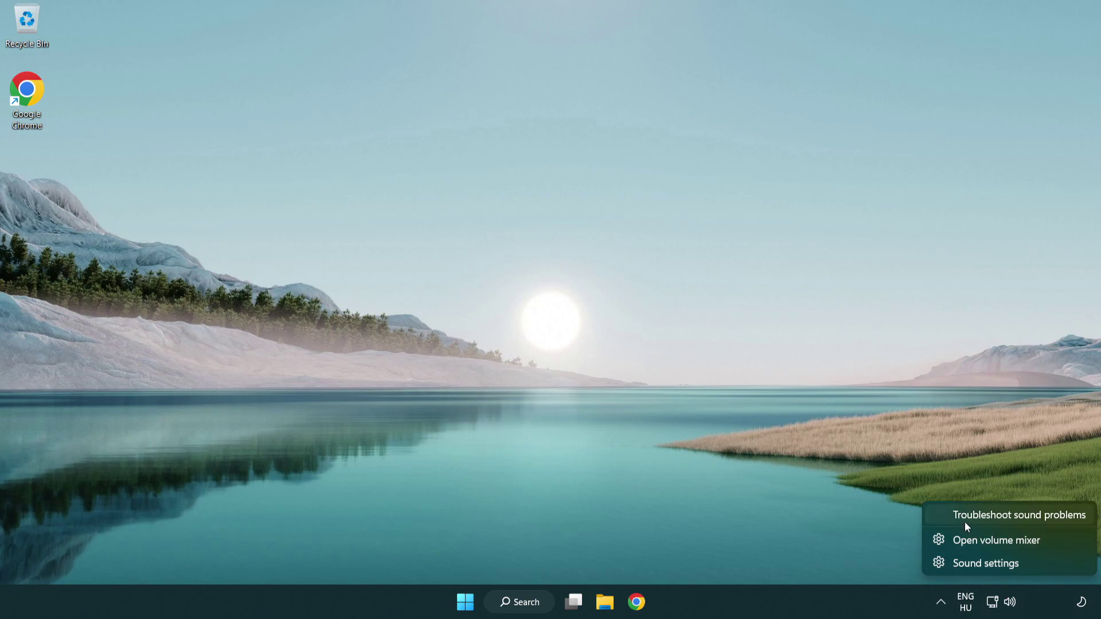
{"action": "left_click", "coordinate": [1006, 518]}
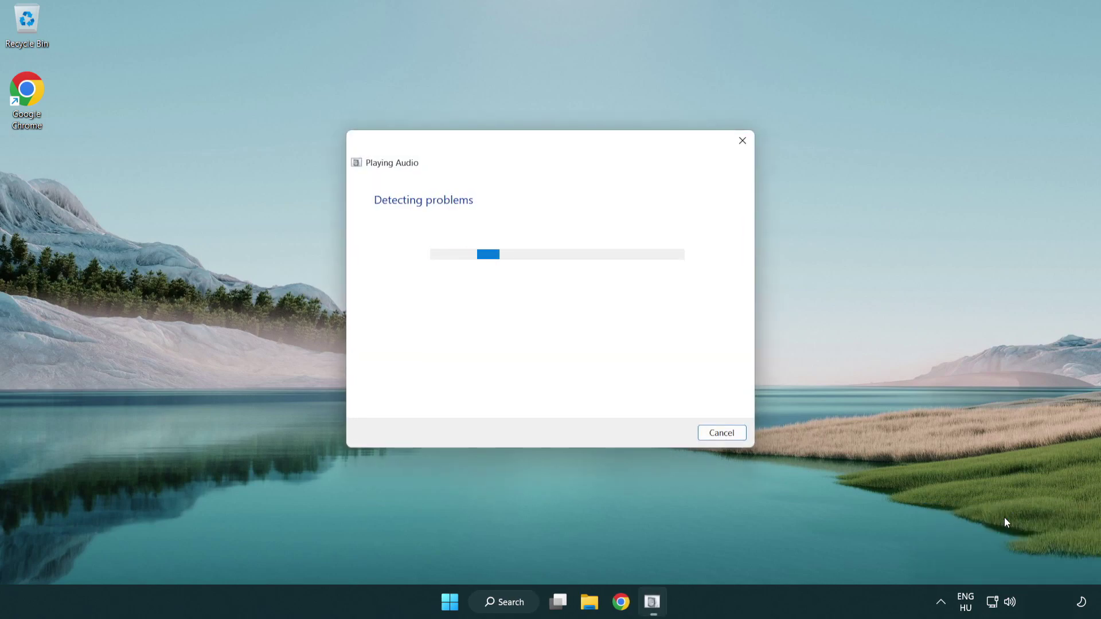